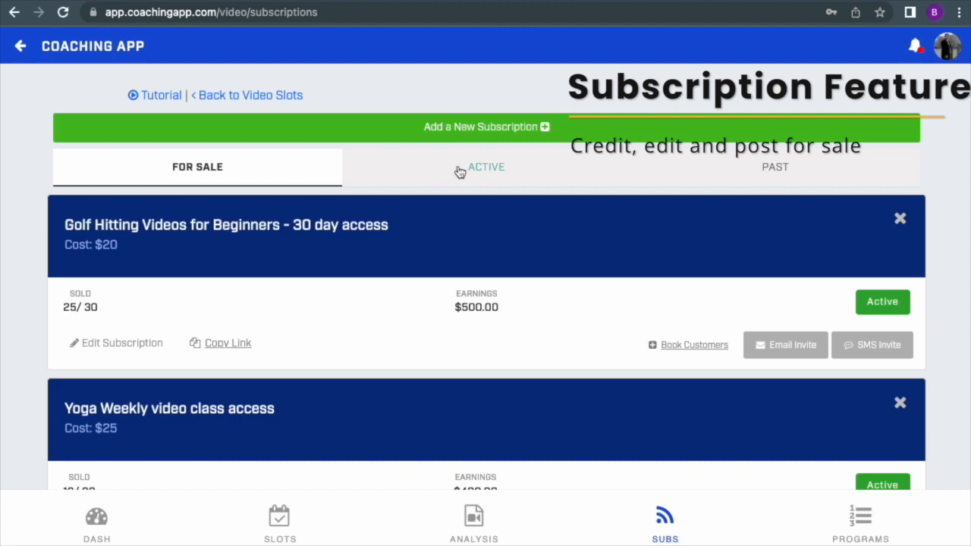
Step: Start creating a new video subscription from the list of subscriptions for sale
scroll(398, 289, "down", 1)
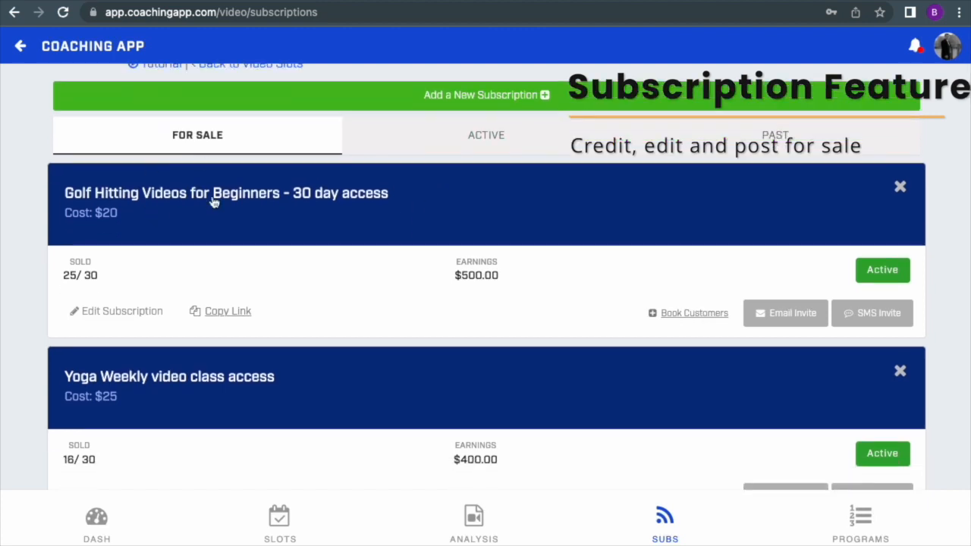
scroll(233, 204, "up", 1)
left_click(503, 128)
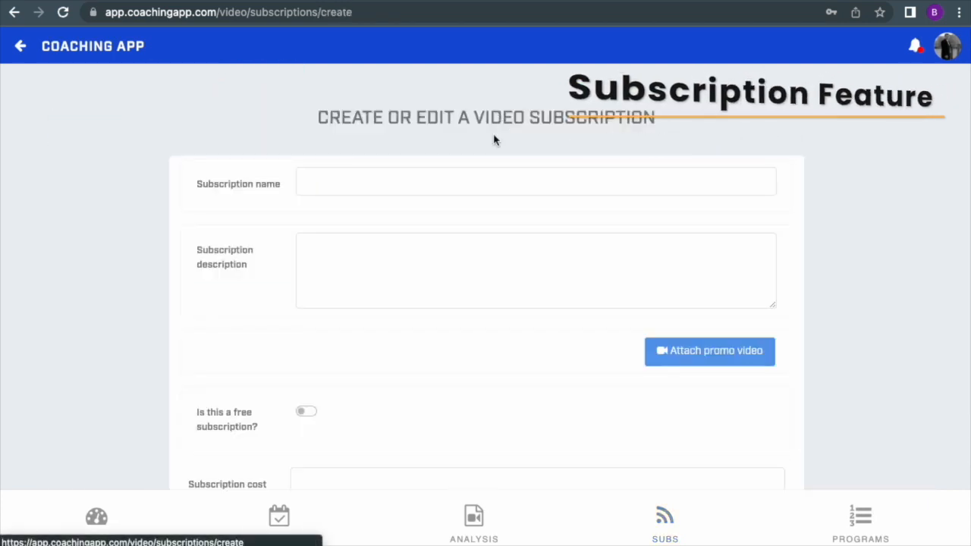
left_click_drag(312, 121, 621, 116)
left_click(621, 117)
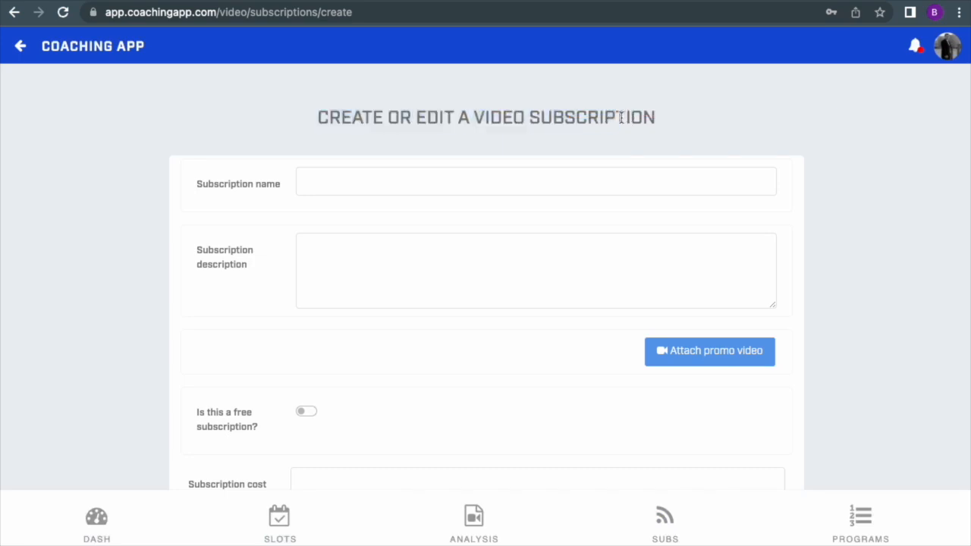
Step: Look through the videos available to attach as the subscription's promo video, leaving none attached
scroll(281, 216, "down", 2)
scroll(282, 206, "up", 1)
left_click_drag(195, 199, 290, 245)
scroll(308, 275, "down", 1)
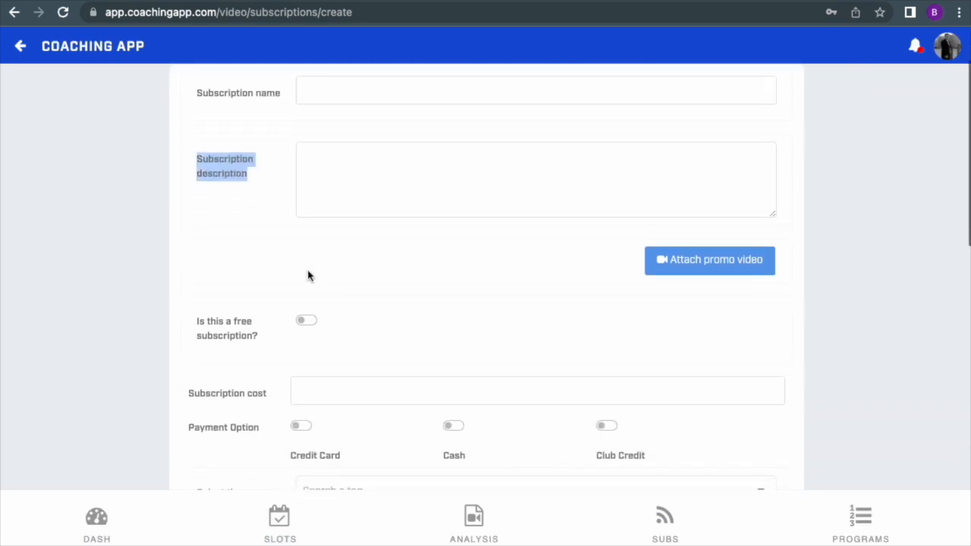
left_click(721, 273)
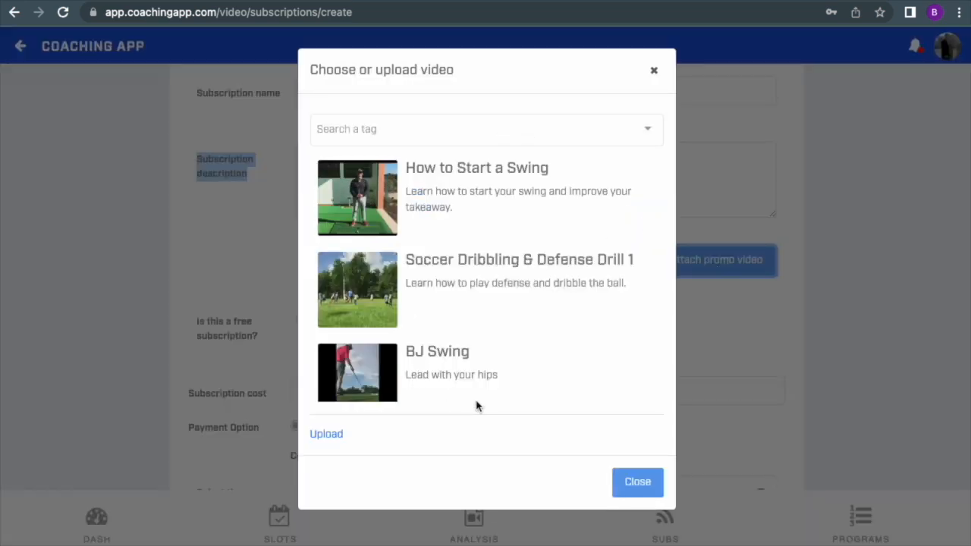
left_click(653, 71)
scroll(455, 318, "down", 2)
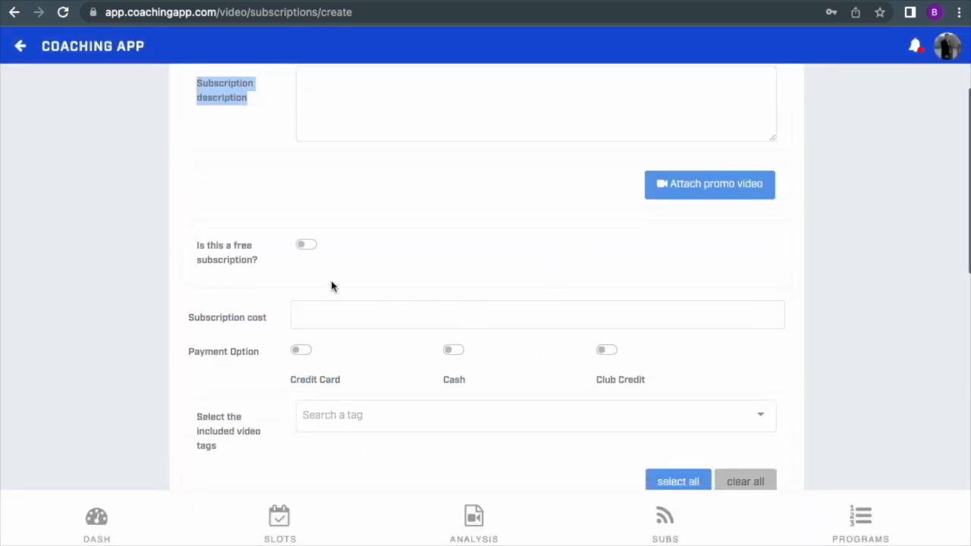
Step: Try the free subscription option, turn it back off, and go to the subscription cost field
left_click(310, 246)
left_click(310, 245)
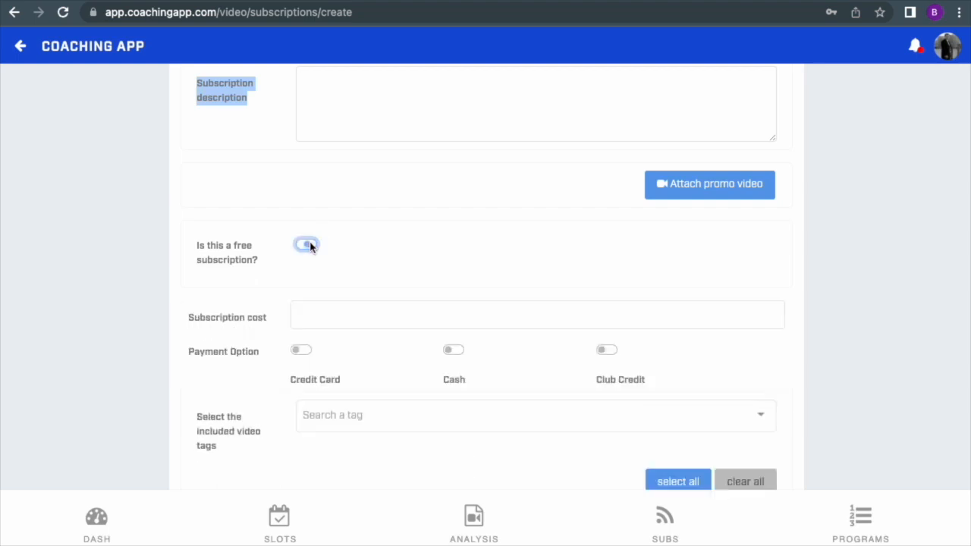
left_click(298, 315)
scroll(399, 353, "down", 2)
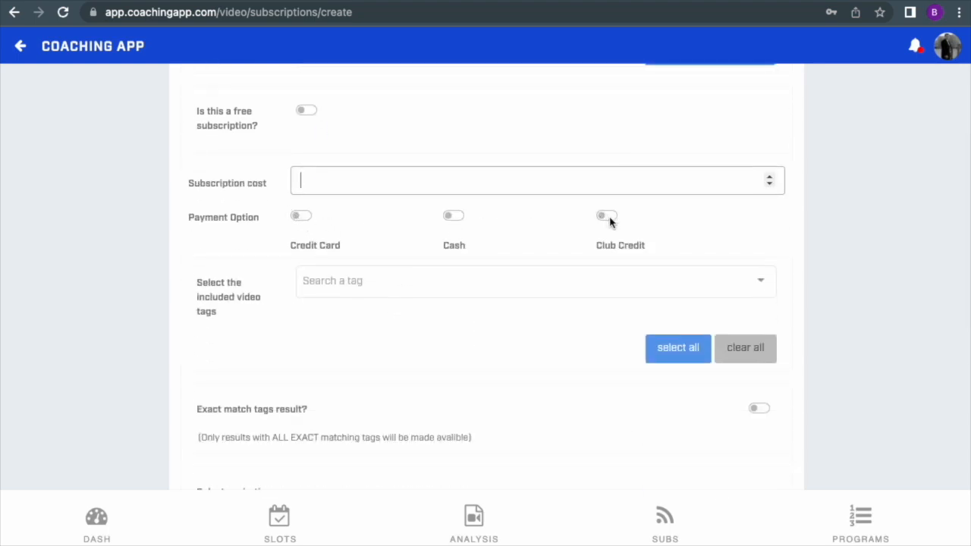
Step: Include the video tags golf, swing and alignment in the subscription
scroll(399, 194, "down", 1)
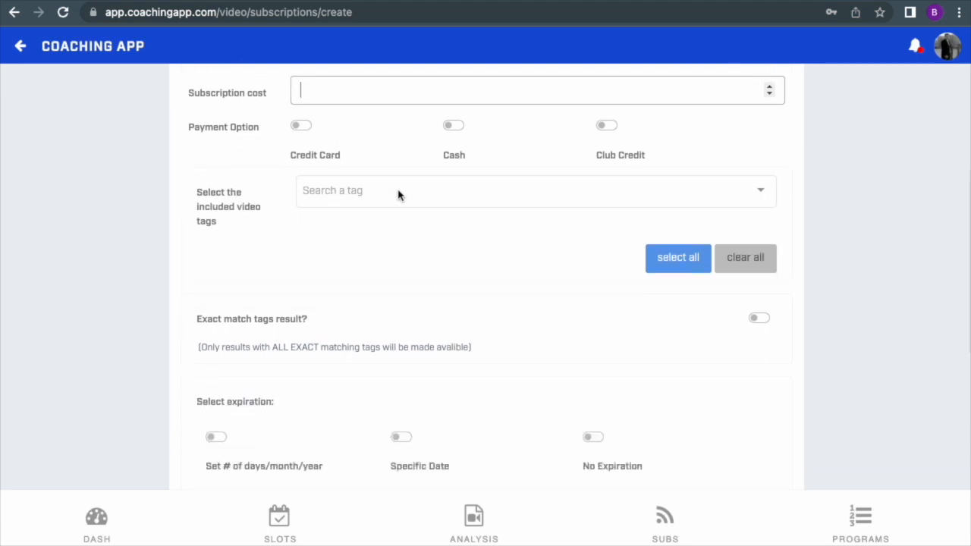
left_click(398, 190)
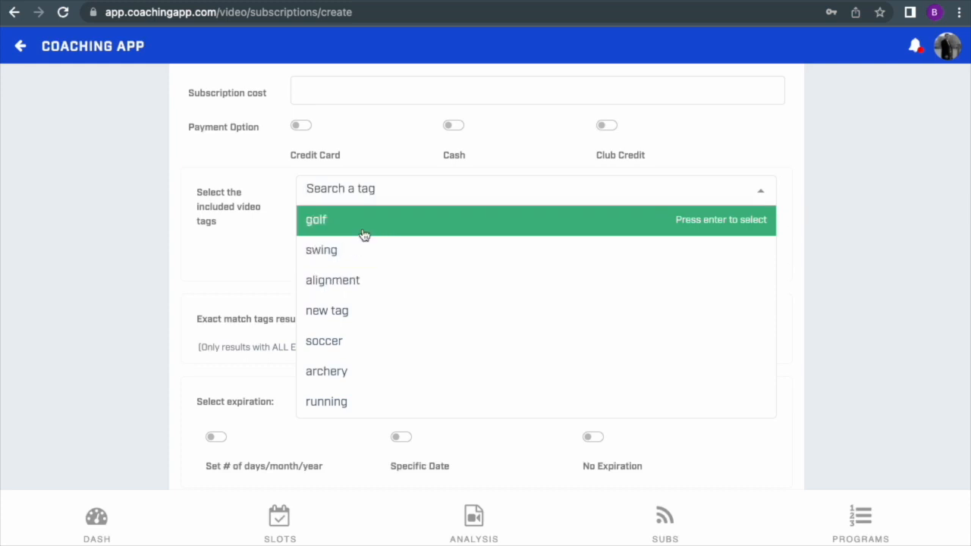
left_click(357, 224)
left_click(408, 204)
left_click(397, 281)
left_click(447, 194)
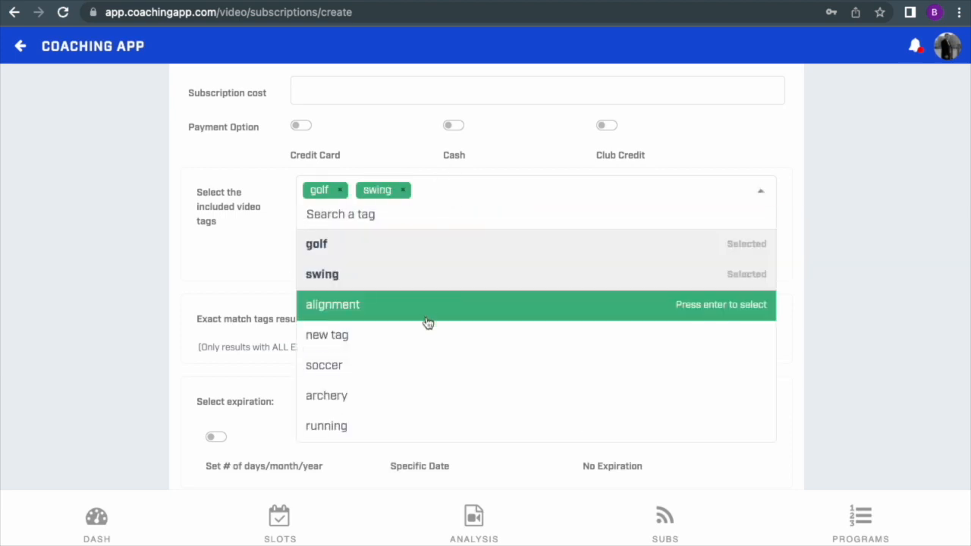
left_click(425, 318)
scroll(450, 266, "down", 1)
scroll(450, 266, "up", 1)
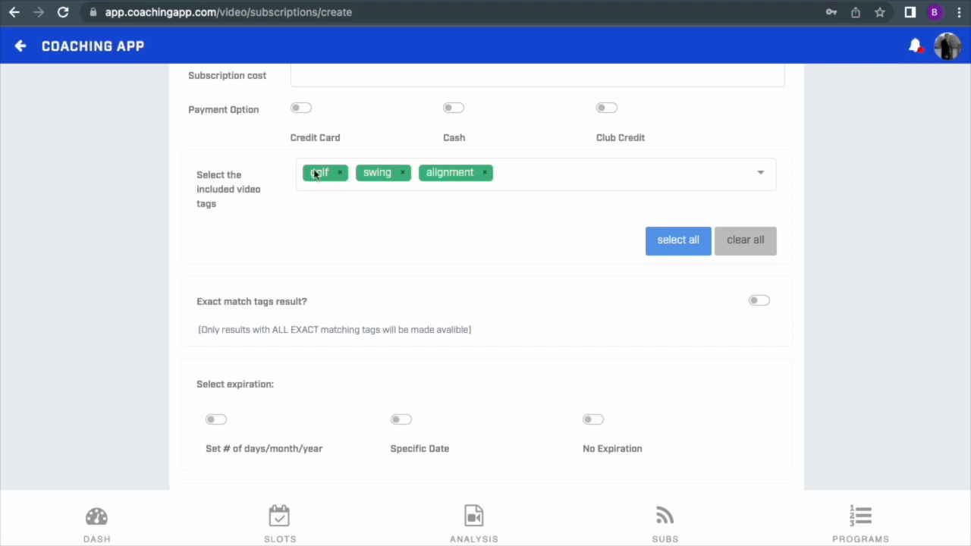
Step: Turn on exact matching for the included video tags
scroll(418, 235, "up", 1)
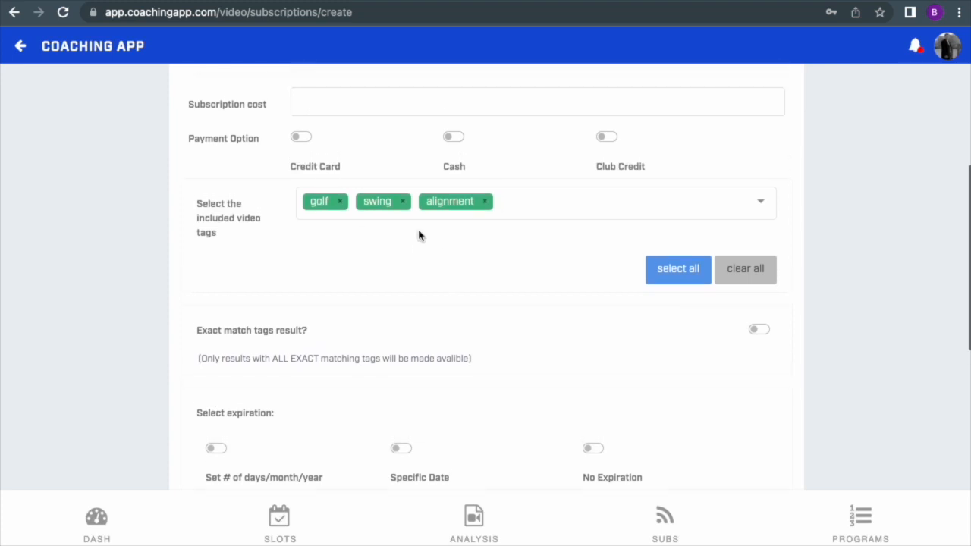
scroll(418, 235, "up", 1)
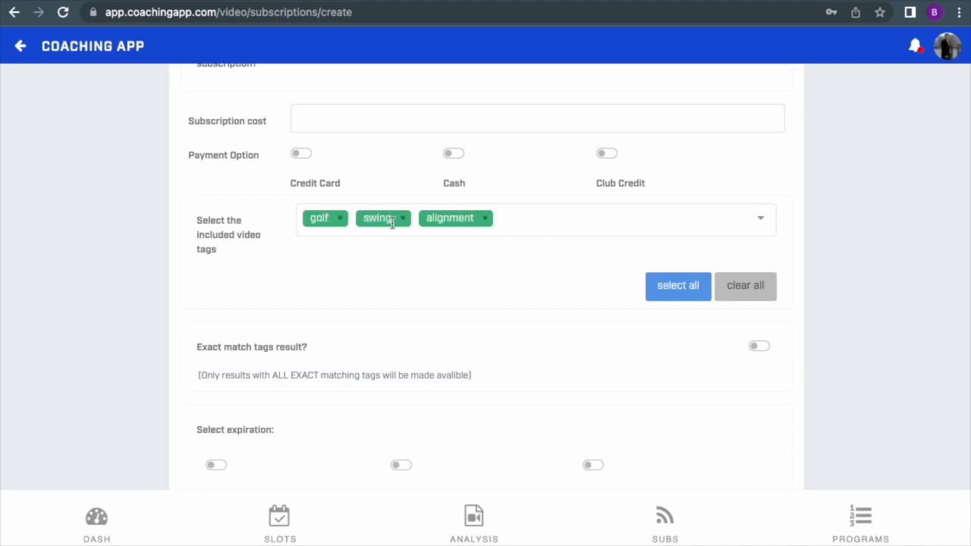
scroll(447, 318, "down", 2)
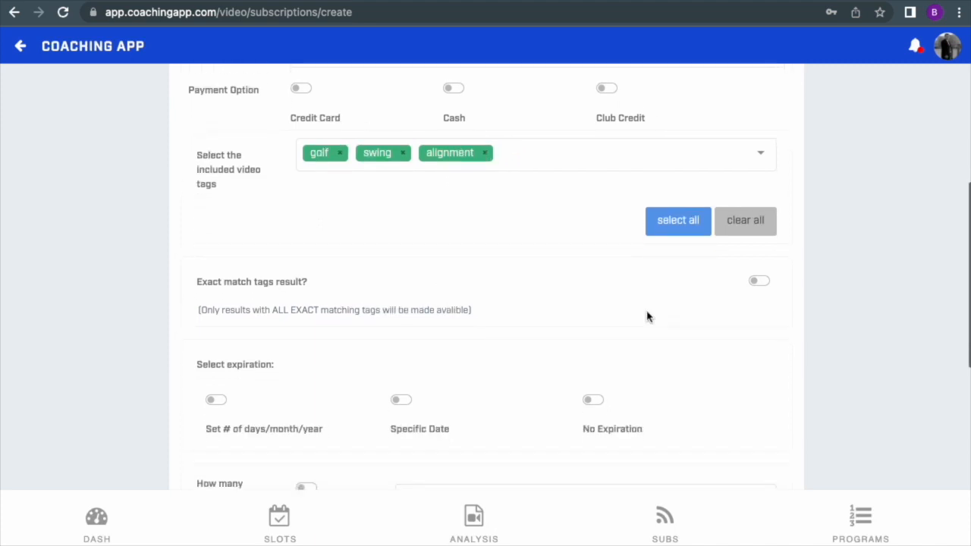
left_click(758, 282)
left_click(213, 282)
left_click_drag(213, 281, 289, 281)
left_click(284, 283)
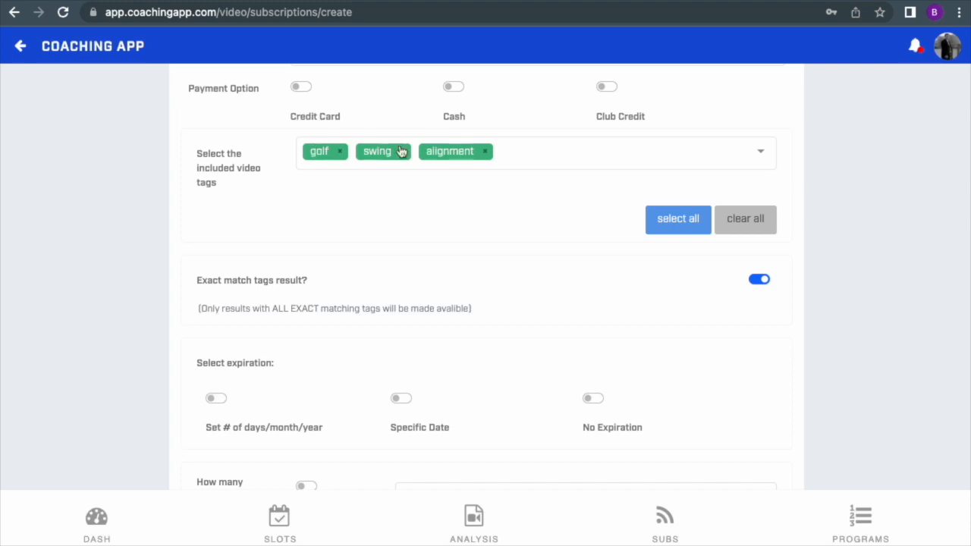
Step: Set the subscription's expiration to a fixed period of 1 month instead of a specific date
scroll(505, 230, "down", 1)
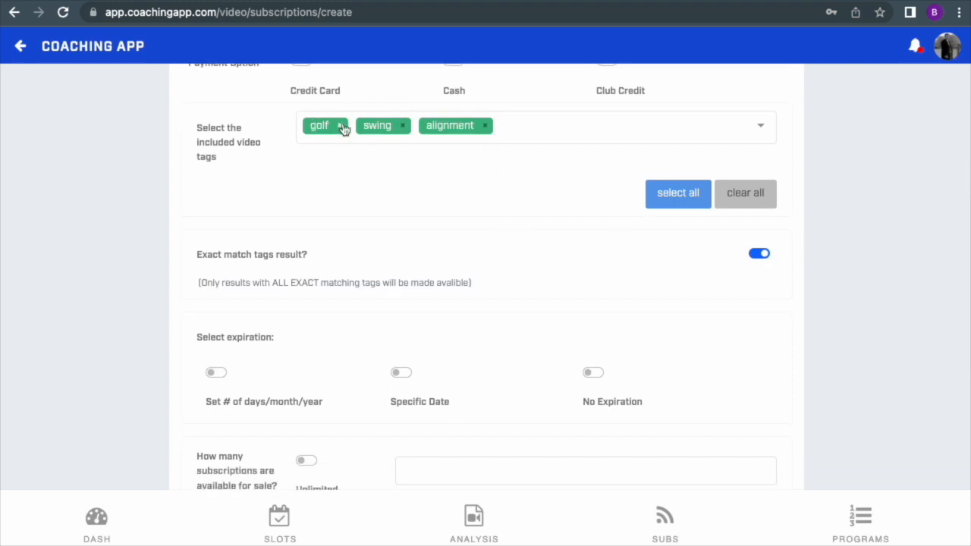
scroll(524, 288, "down", 4)
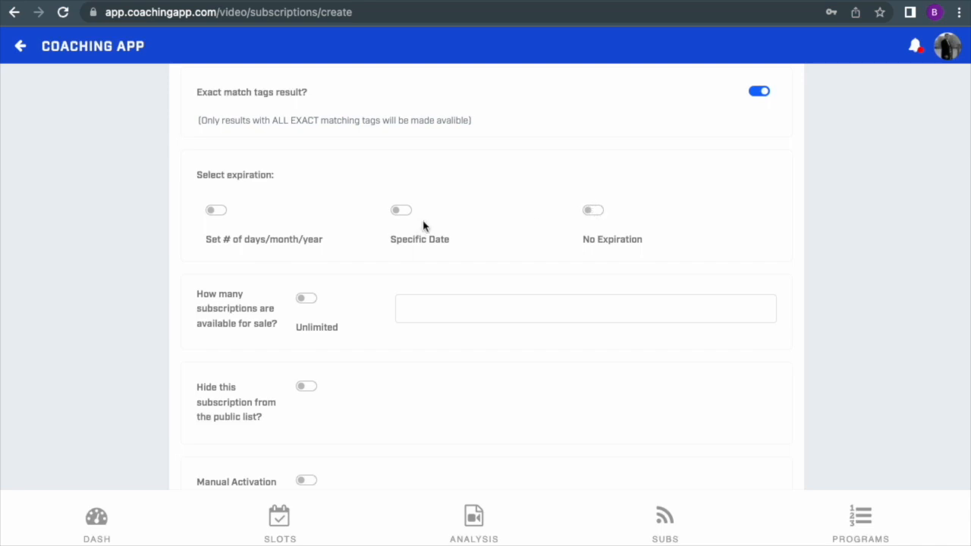
left_click(402, 211)
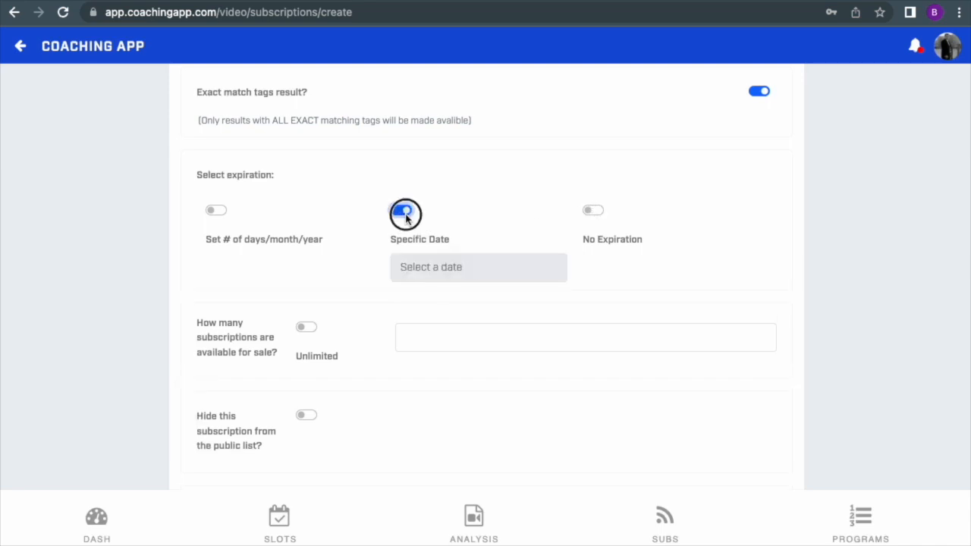
left_click(402, 212)
left_click(216, 210)
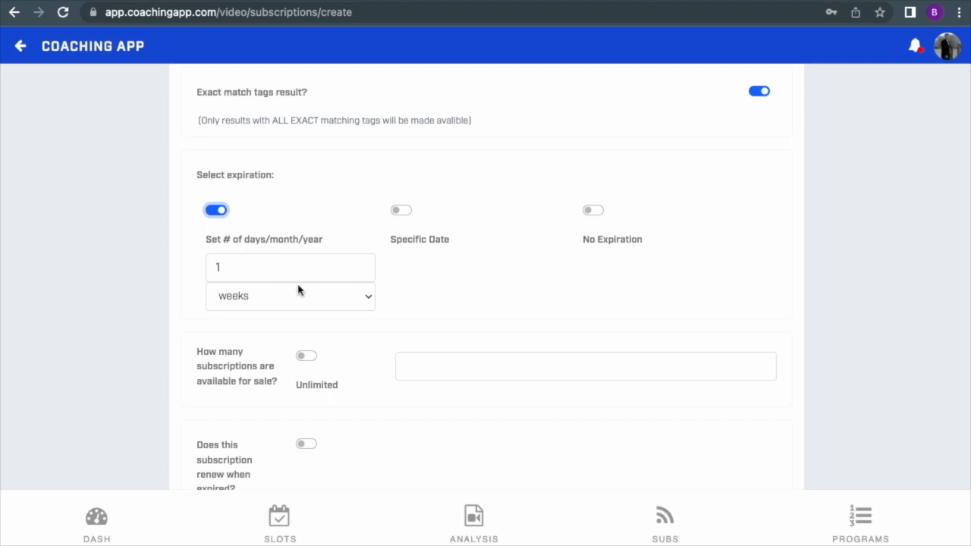
left_click(266, 296)
left_click(272, 316)
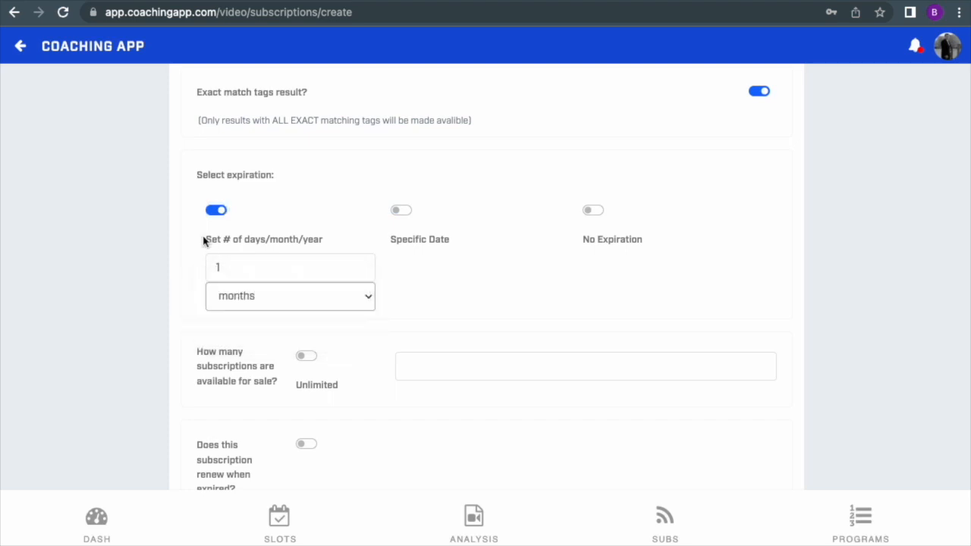
Step: Try a limit of 123 and the unlimited option for subscriptions available for sale, clearing both
scroll(273, 332, "down", 3)
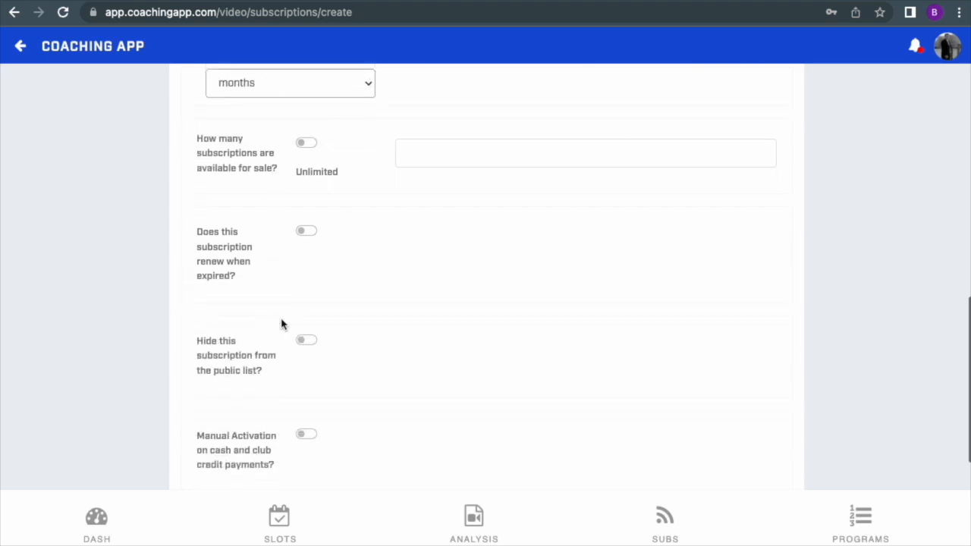
scroll(311, 129, "up", 1)
scroll(364, 205, "down", 1)
left_click(410, 166)
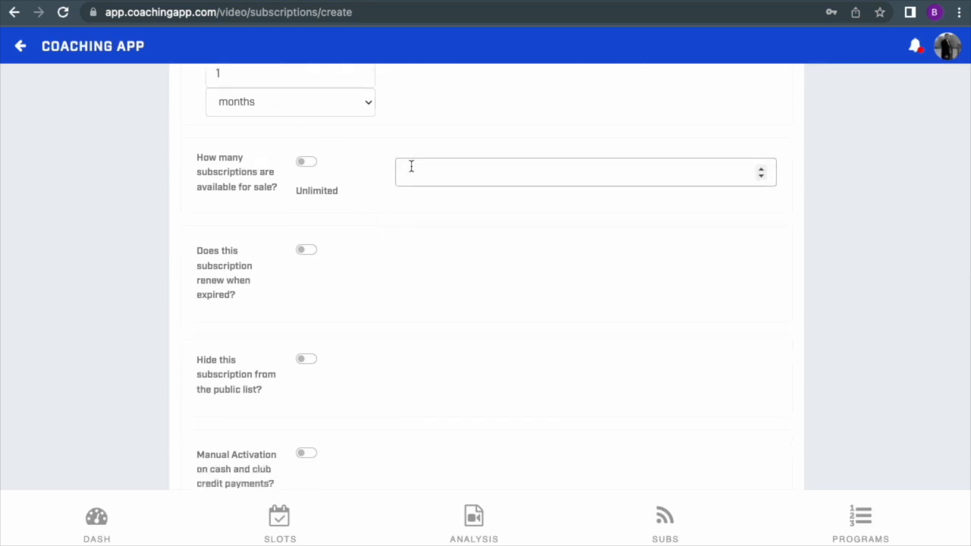
type("123")
key("BackSpace")
key("BackSpace")
key("BackSpace")
left_click(308, 162)
left_click(307, 162)
Step: Make the subscription renew when it expires
scroll(389, 263, "down", 3)
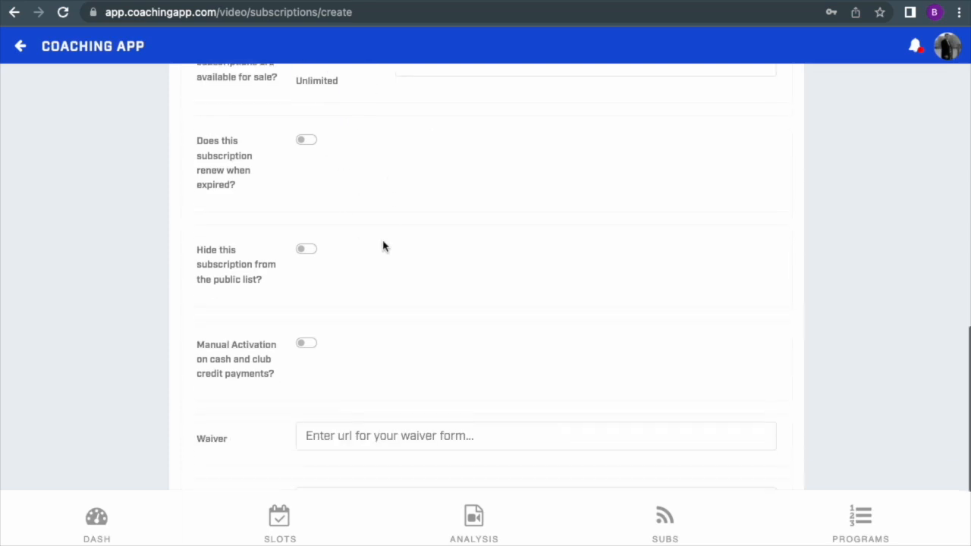
left_click(311, 140)
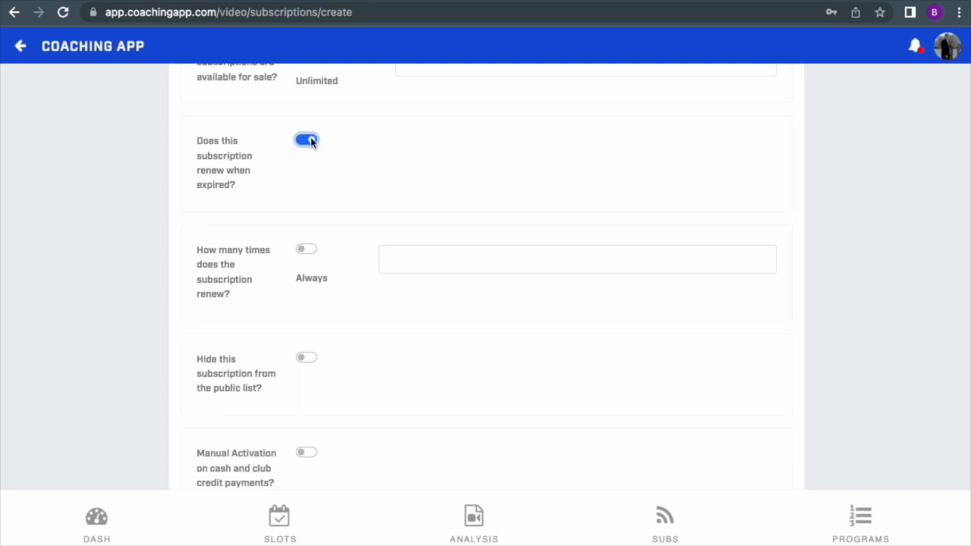
scroll(212, 145, "up", 1)
scroll(212, 145, "down", 1)
scroll(250, 203, "down", 2)
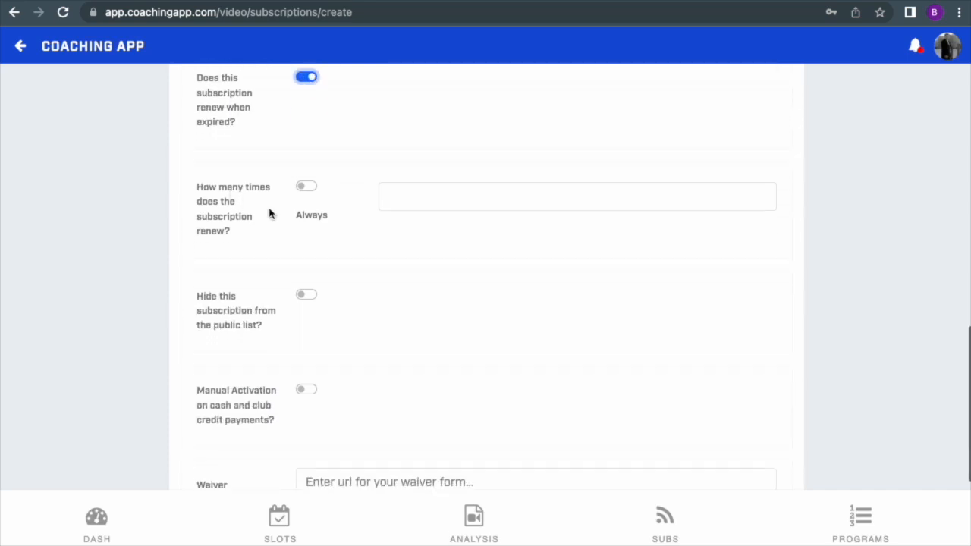
Step: Try the renewal count field and the Always option for how many times the subscription renews
left_click(421, 200)
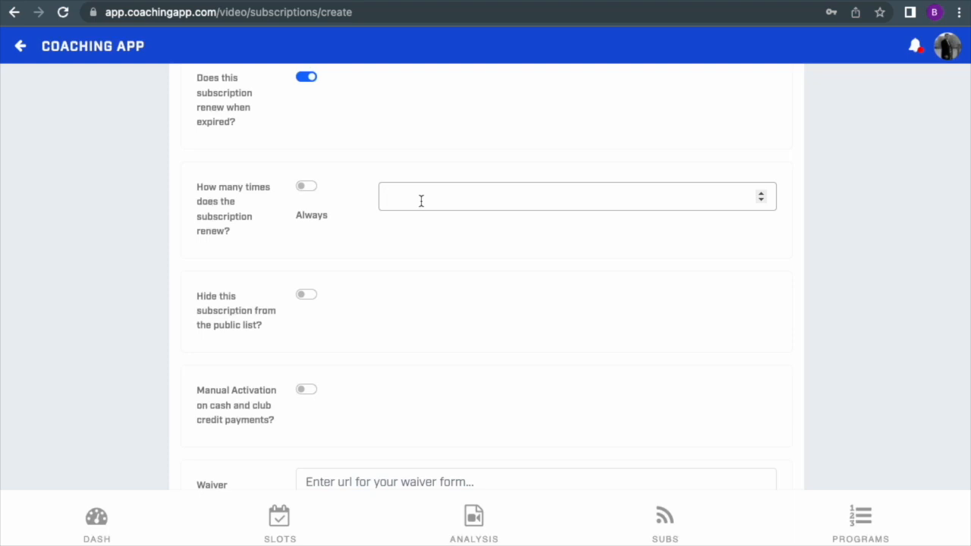
left_click(429, 231)
left_click_drag(402, 195, 381, 194)
left_click(305, 187)
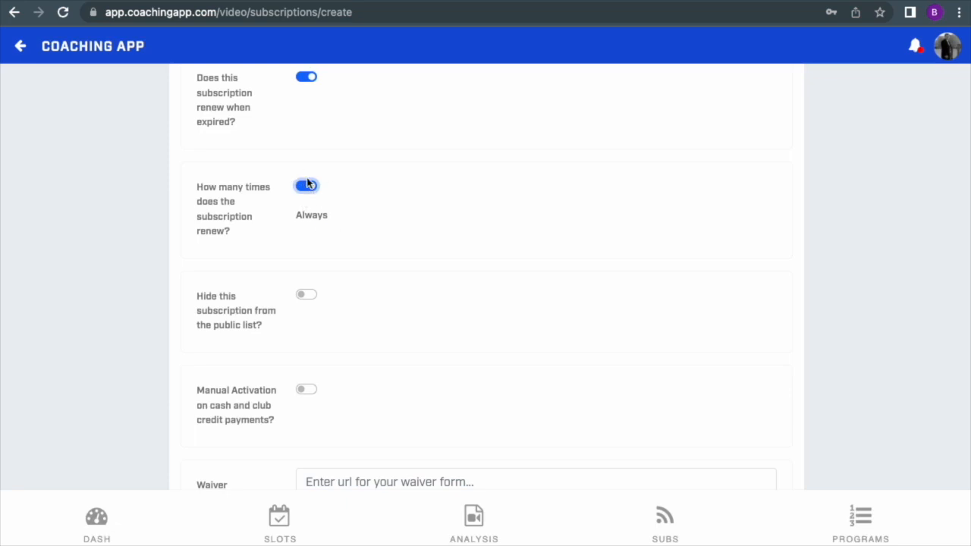
left_click(308, 189)
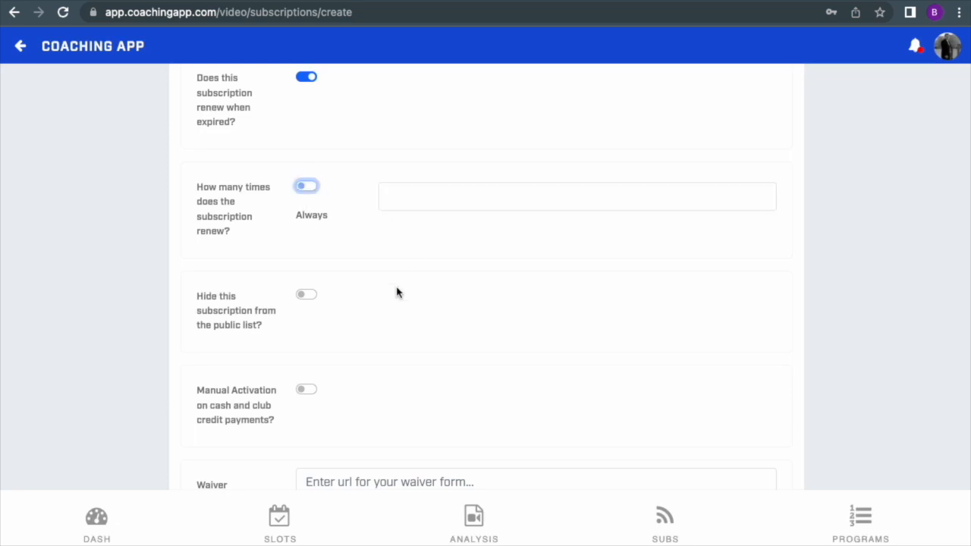
Step: Turn on manual activation for cash and club credit payments
scroll(397, 292, "down", 3)
left_click_drag(198, 175, 267, 211)
left_click(267, 211)
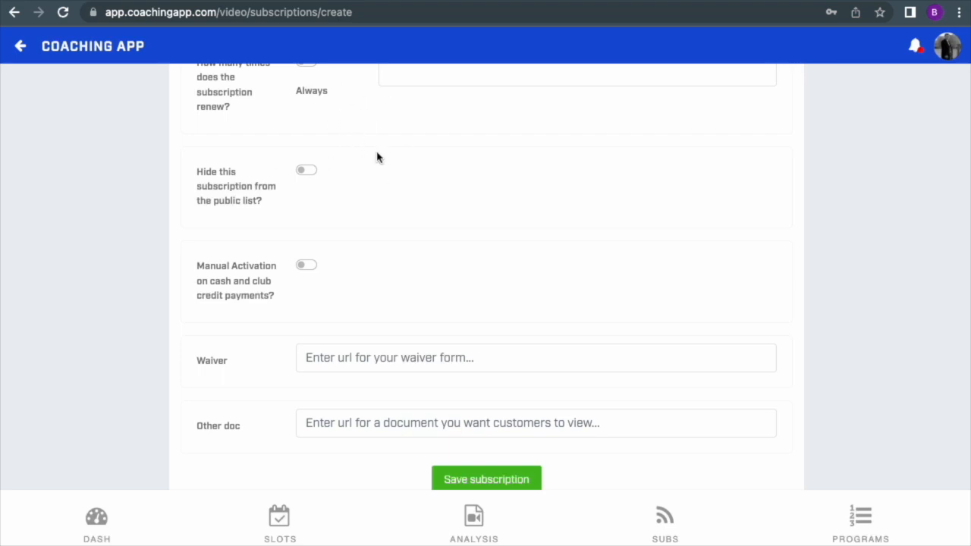
scroll(341, 262, "down", 2)
left_click_drag(200, 191, 267, 223)
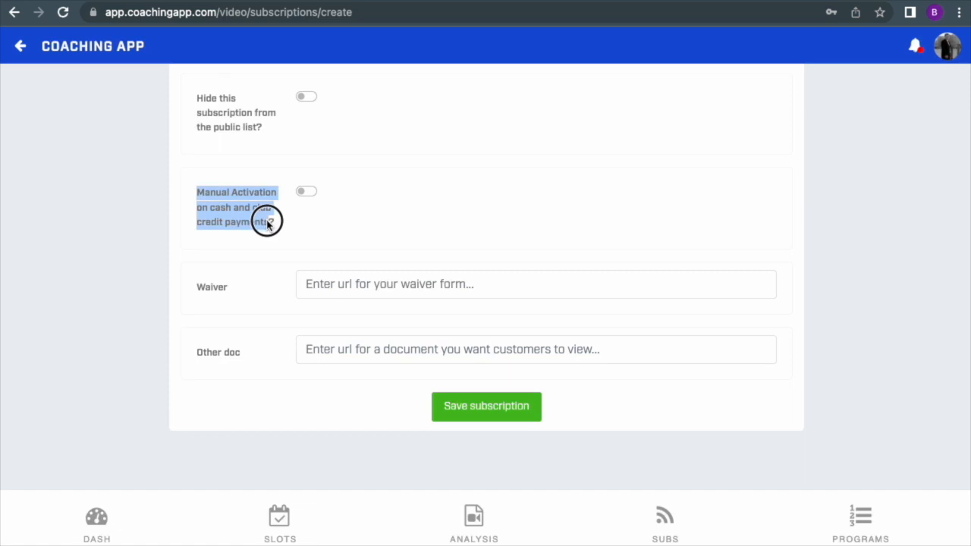
left_click(262, 219)
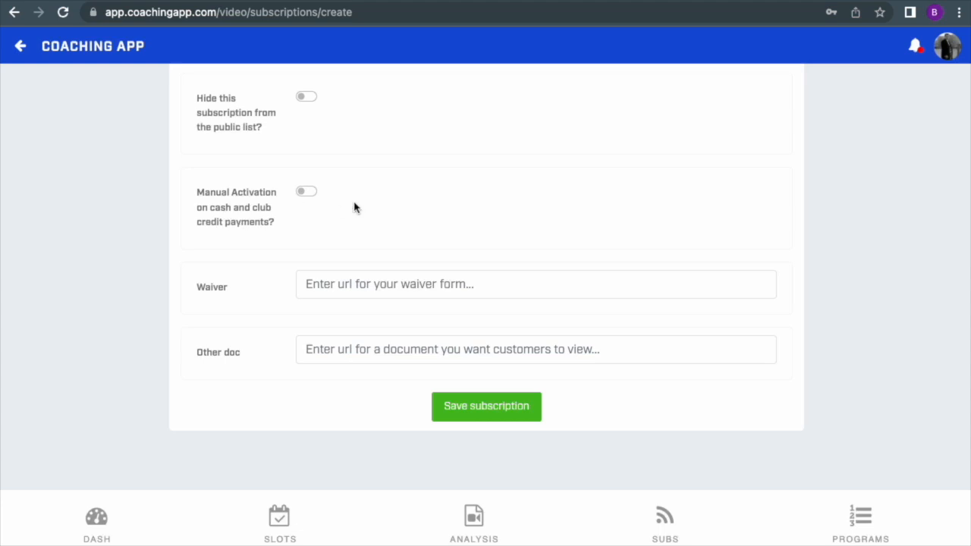
scroll(353, 205, "up", 1)
scroll(353, 206, "down", 2)
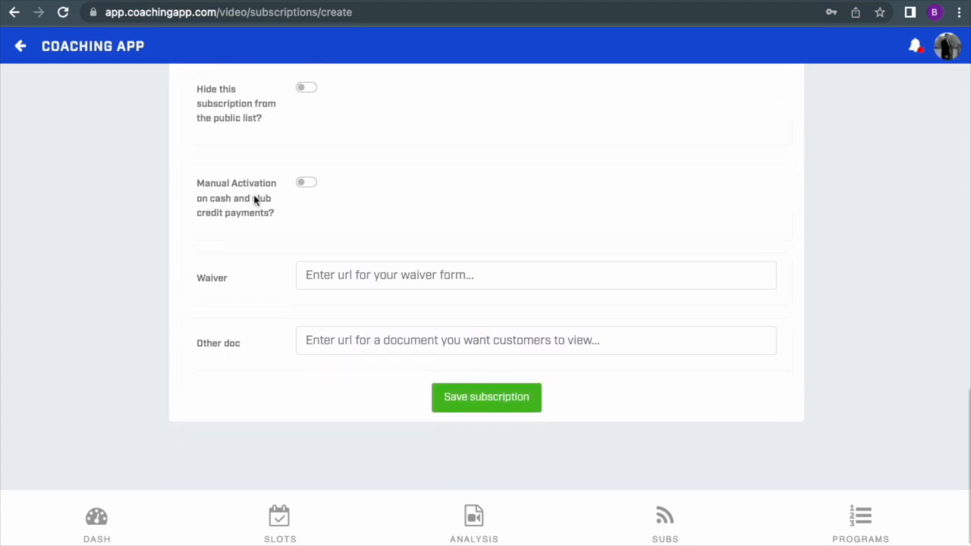
left_click_drag(205, 187, 262, 211)
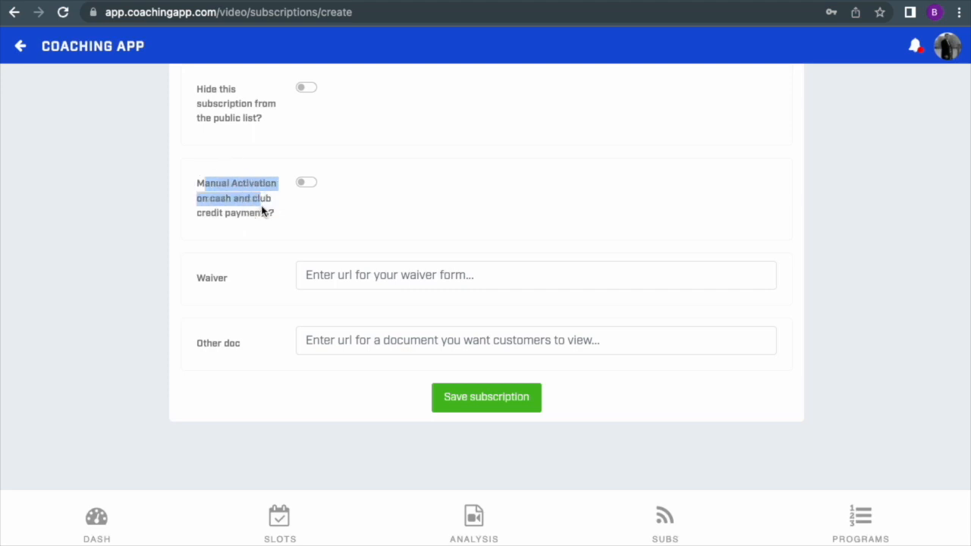
left_click(207, 190)
left_click(310, 185)
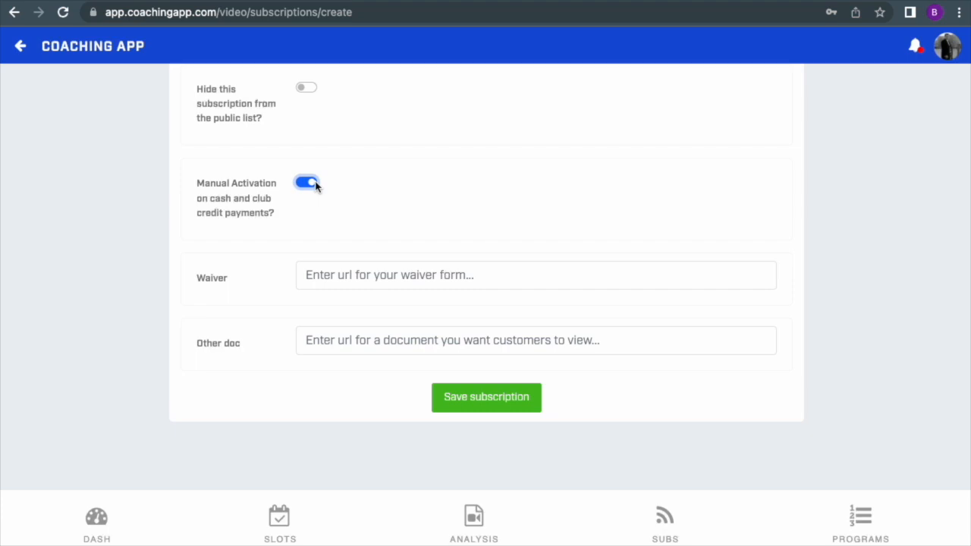
Step: Open the pending activation list and try activating the booking for the renewing weekly subscription, cancelling at the confirmation
left_click(944, 50)
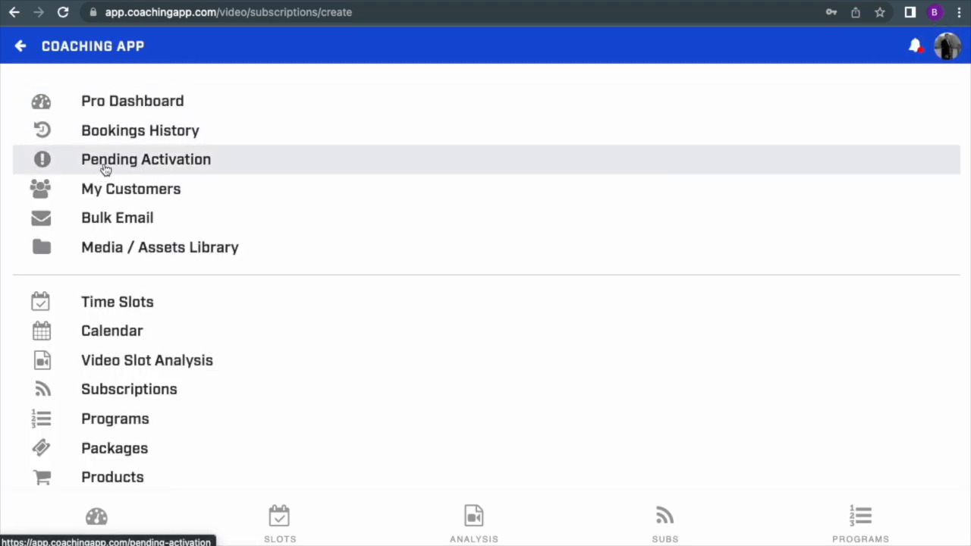
left_click(141, 158)
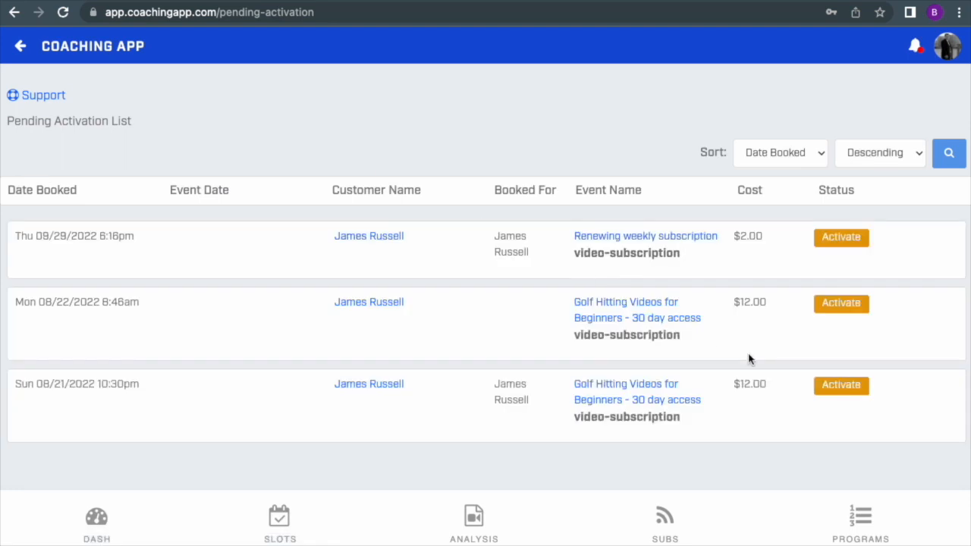
scroll(748, 359, "down", 1)
left_click(839, 241)
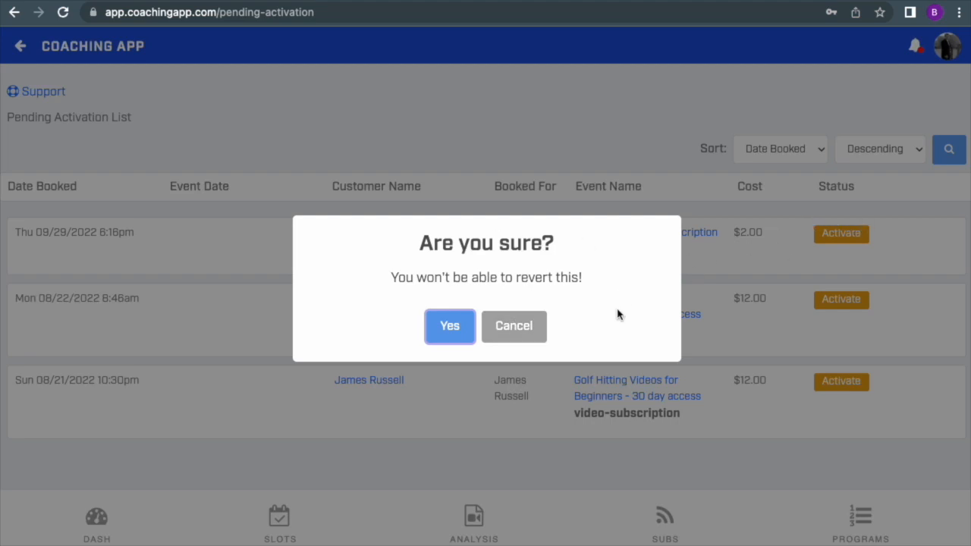
left_click(529, 335)
Step: Open the active video subscriptions and review the cost, renewal and expiry information of the first entry
left_click(660, 517)
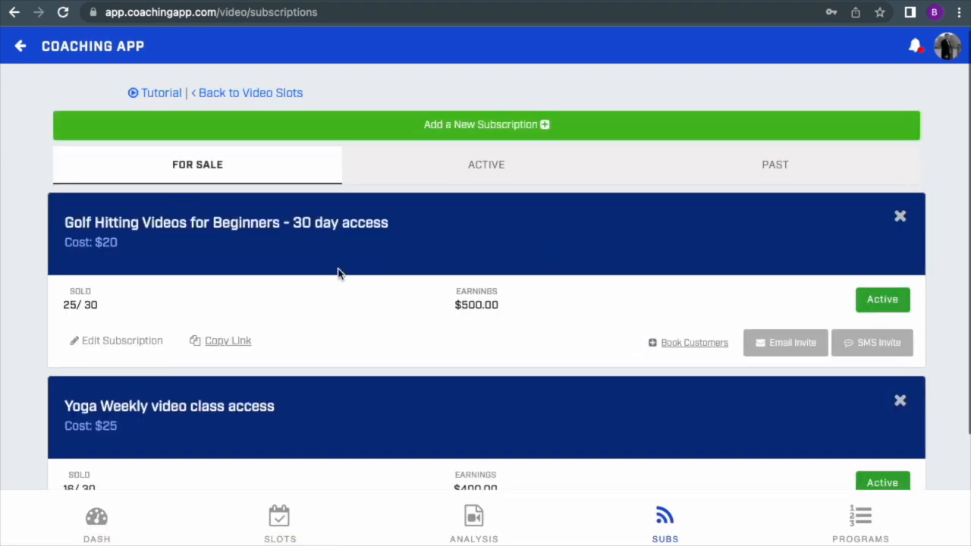
left_click(466, 167)
scroll(486, 290, "down", 2)
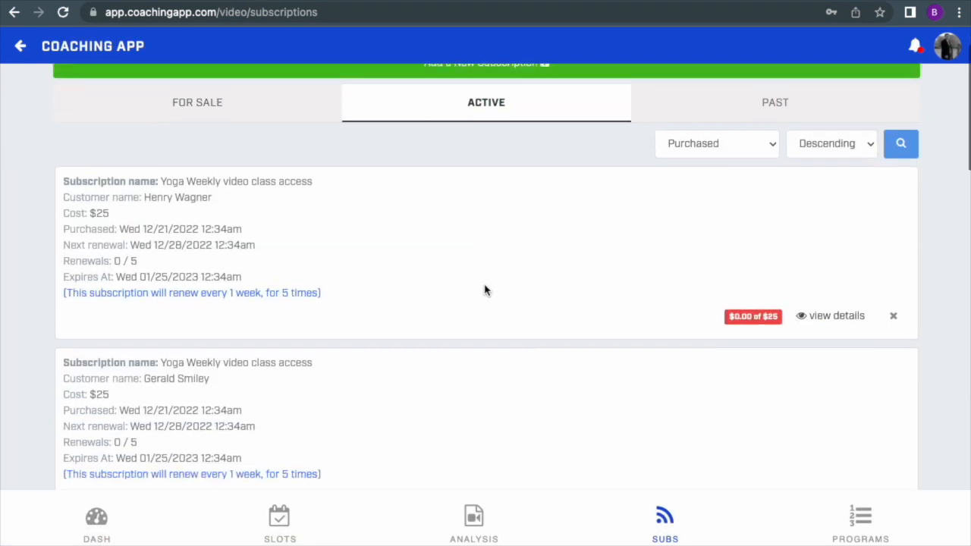
left_click_drag(139, 178, 356, 273)
left_click(364, 274)
scroll(472, 281, "up", 1)
scroll(473, 283, "down", 1)
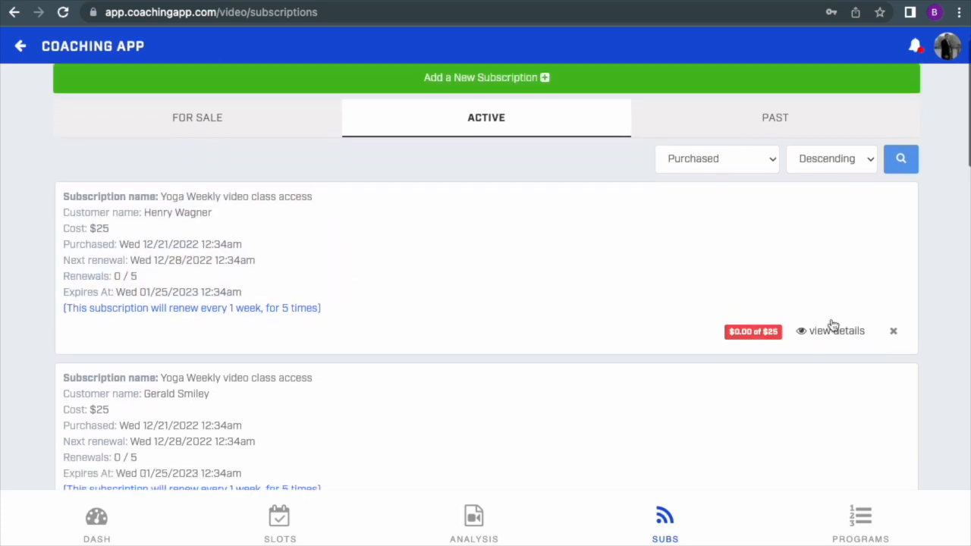
Step: View the details of the first active Yoga Weekly video class access subscription, checking its renewal terms and bookings
left_click(836, 332)
scroll(468, 312, "down", 5)
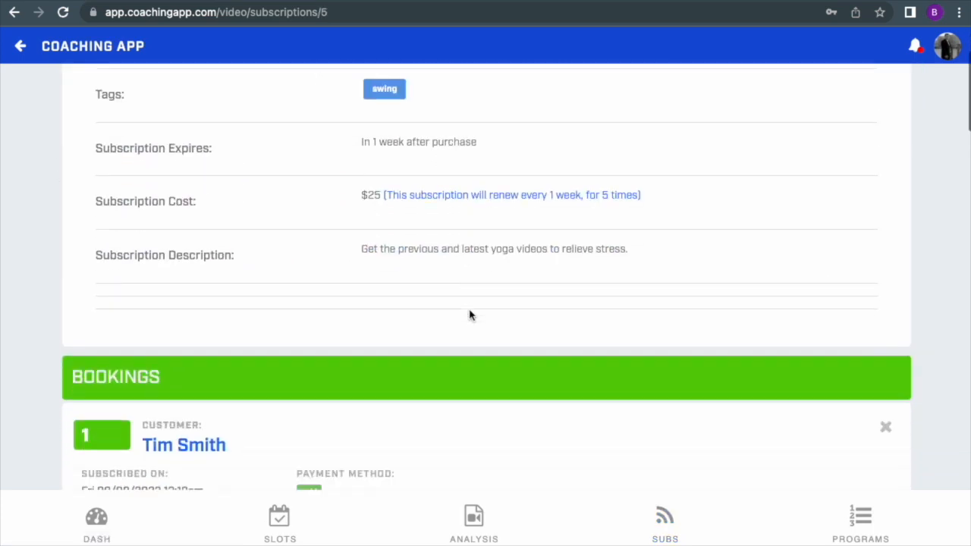
scroll(469, 314, "down", 1)
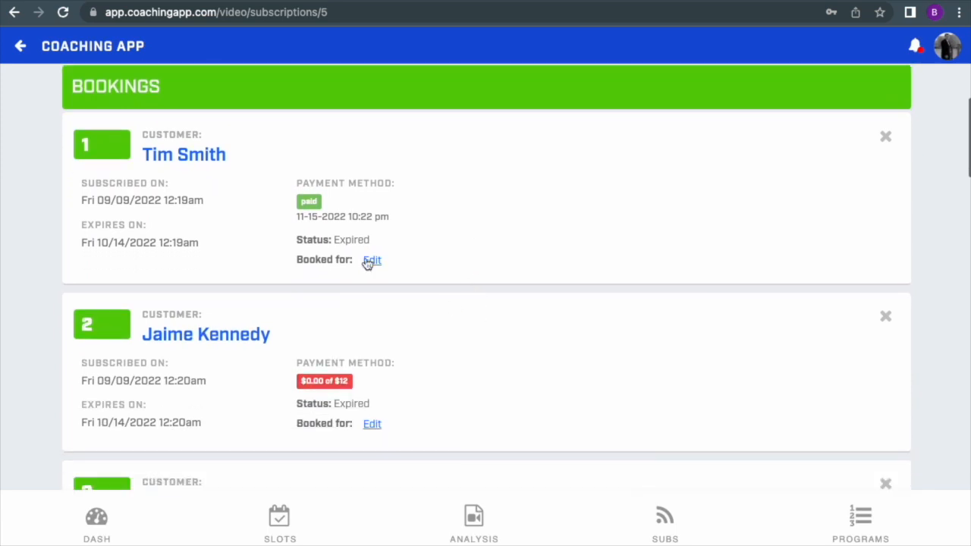
scroll(504, 227, "up", 5)
left_click_drag(324, 155, 566, 156)
scroll(582, 309, "down", 7)
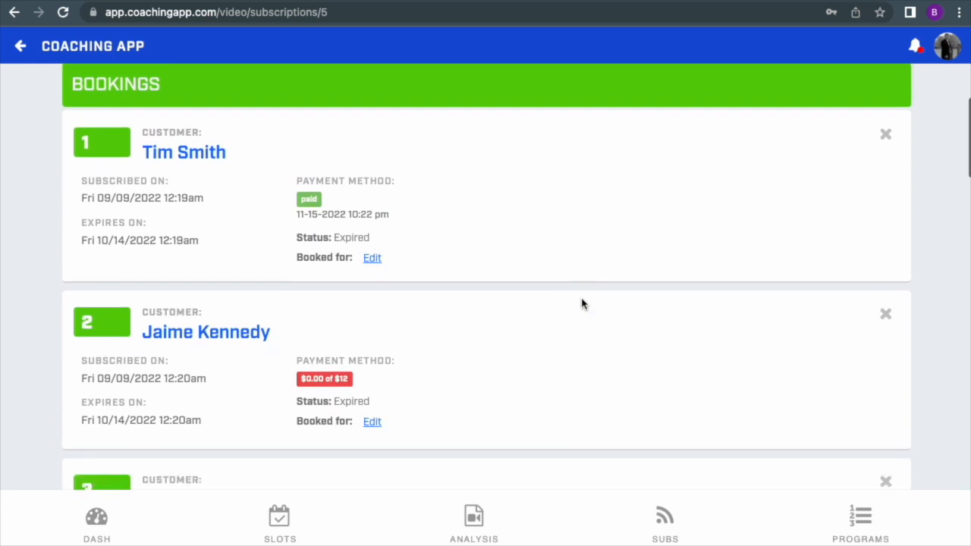
Step: Record a full payment by Crypto for the second booking and close its payment history
left_click(326, 290)
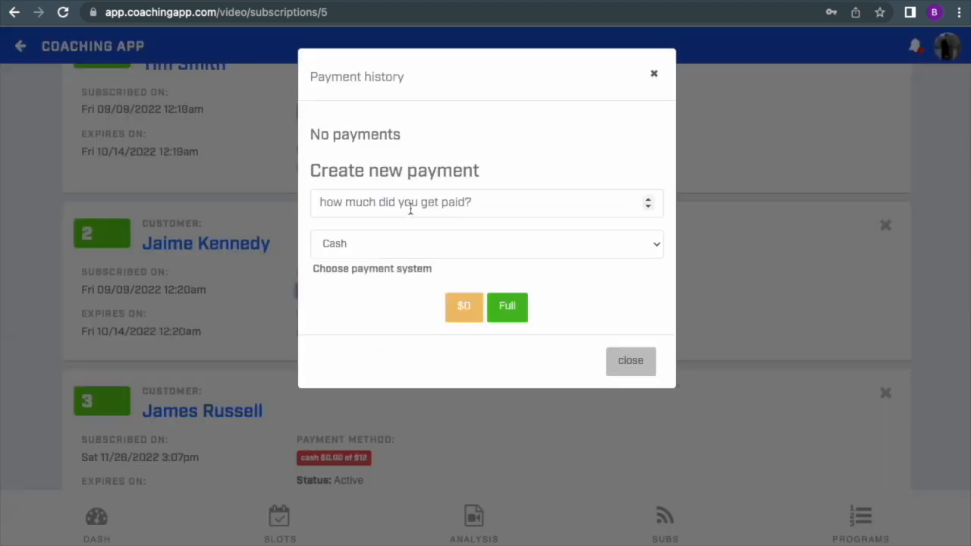
left_click(478, 245)
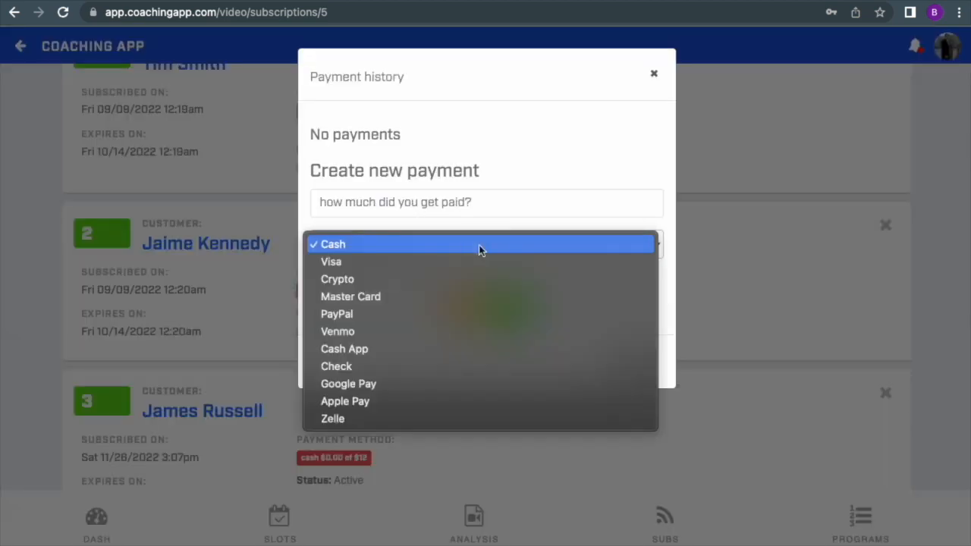
left_click(474, 282)
left_click(507, 307)
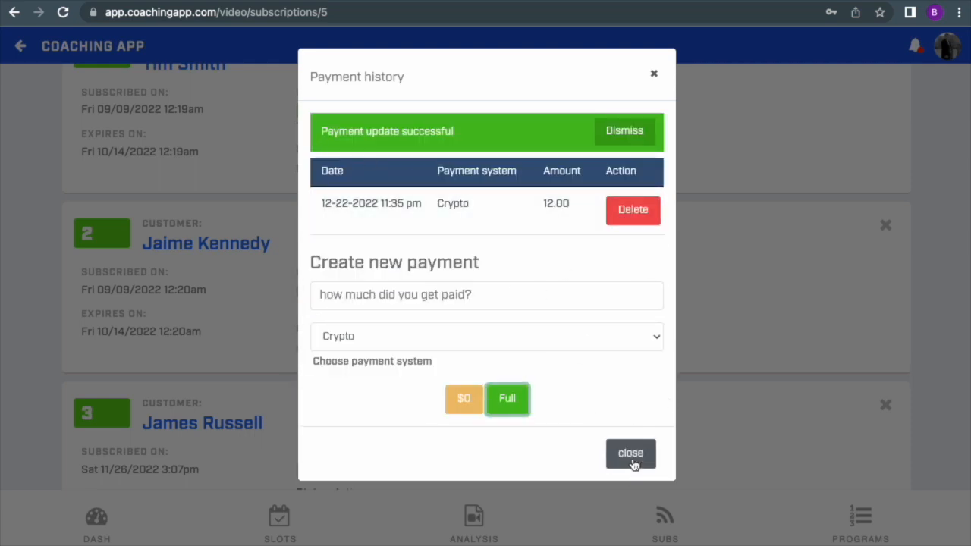
left_click(631, 455)
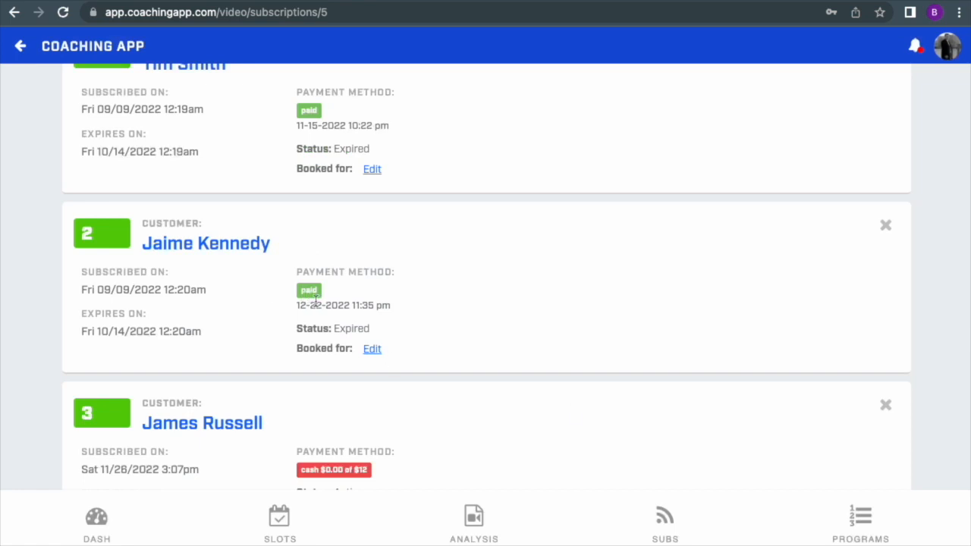
Step: Record a partial payment of $6 in Cash for the third booking
scroll(316, 300, "down", 3)
left_click(345, 271)
left_click(376, 203)
type("8")
left_click(398, 233)
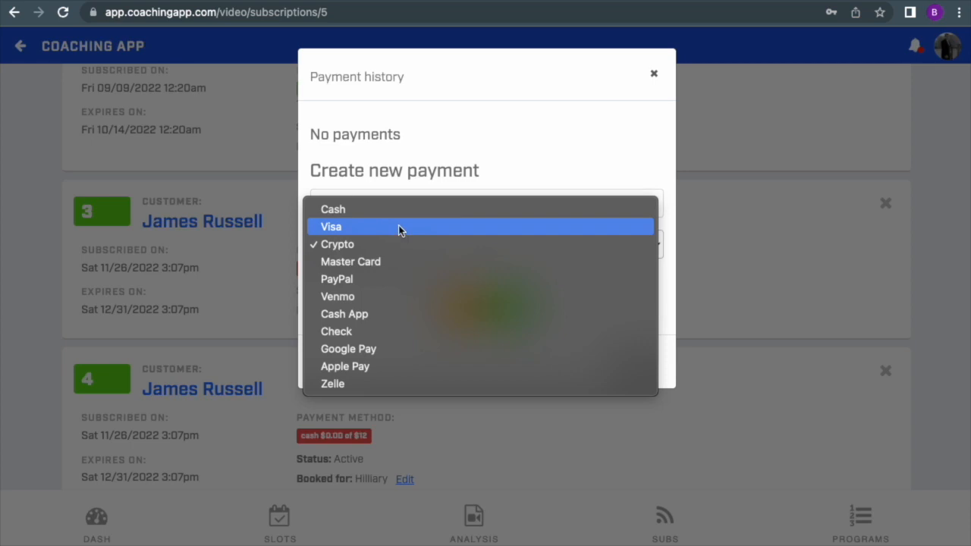
left_click(398, 211)
left_click(476, 313)
Step: Record another $6 payment by Venmo for the third booking, close its payment history and review the booking's payment status
left_click_drag(374, 297, 303, 298)
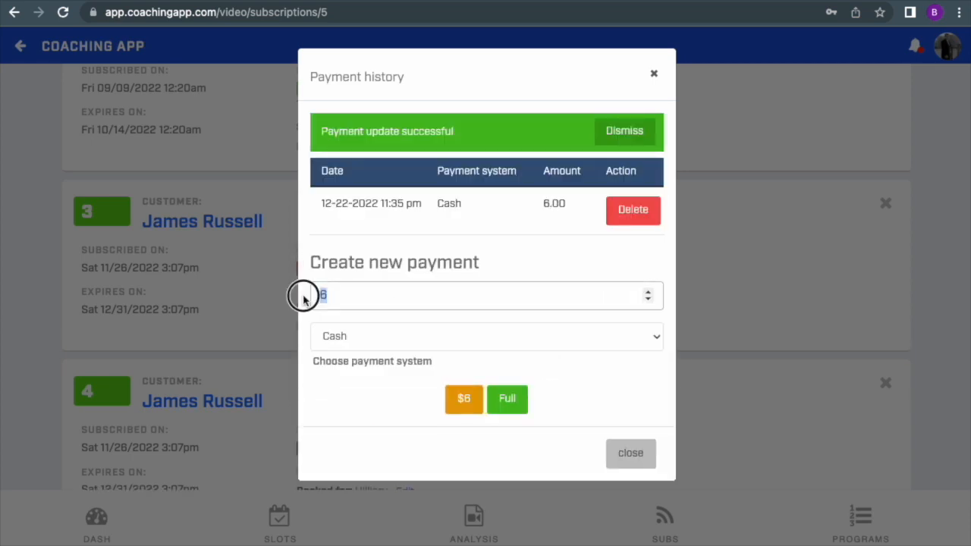
left_click(442, 341)
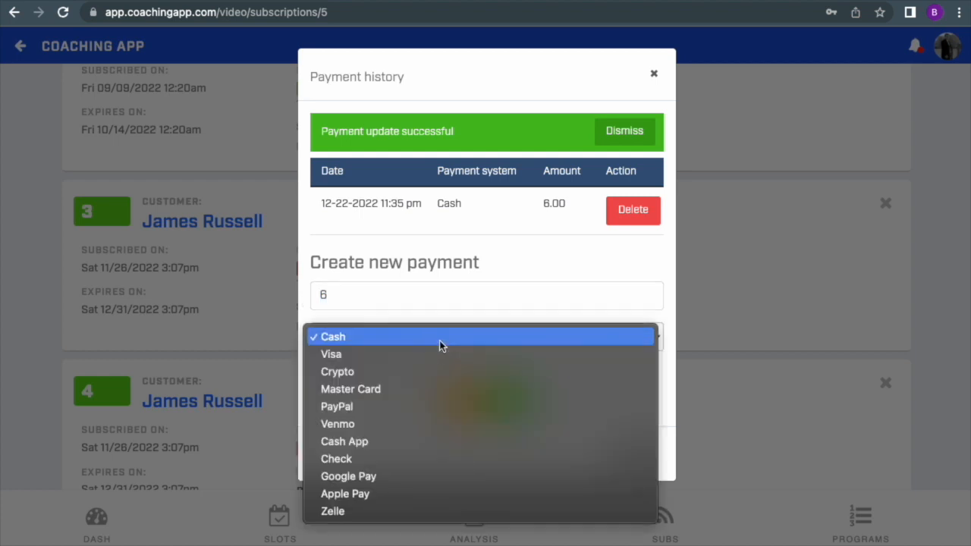
left_click(438, 426)
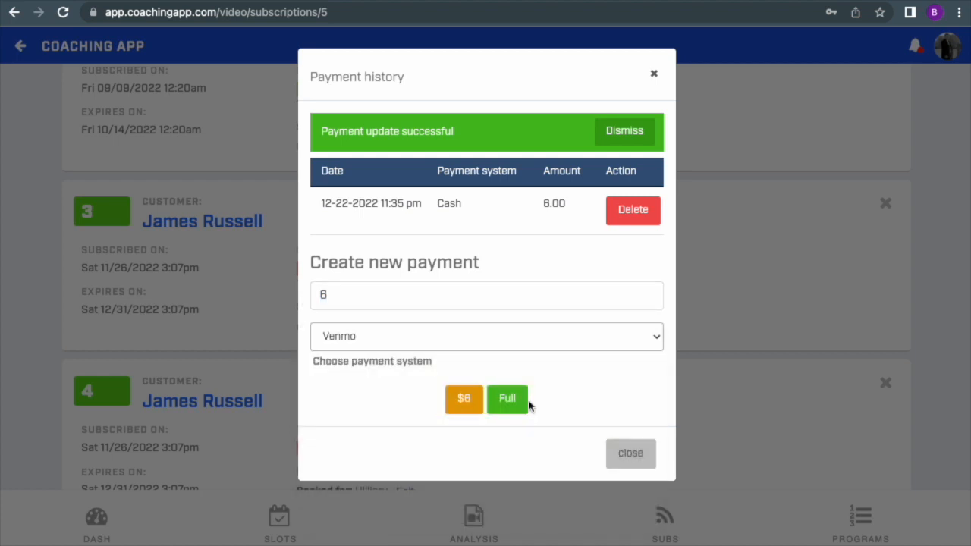
left_click(463, 407)
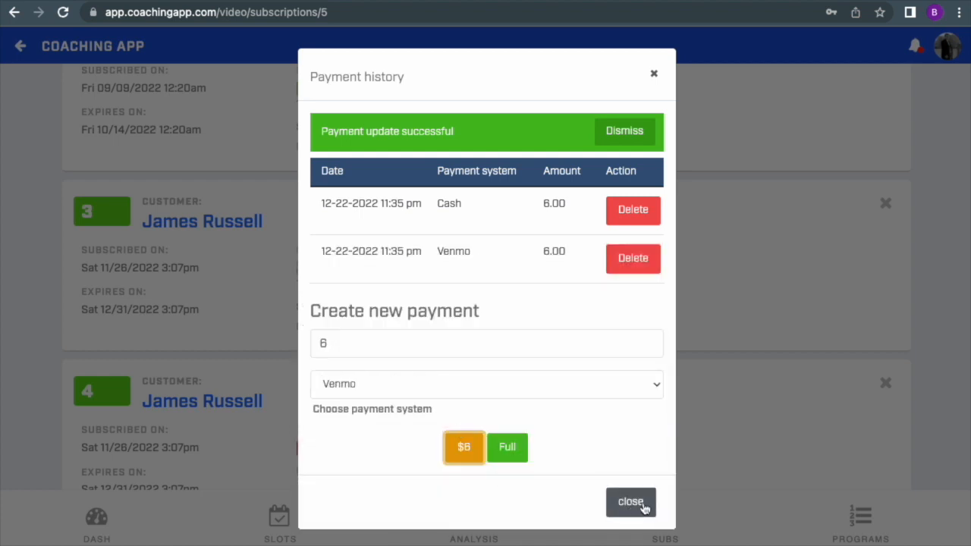
left_click(636, 501)
scroll(452, 401, "down", 2)
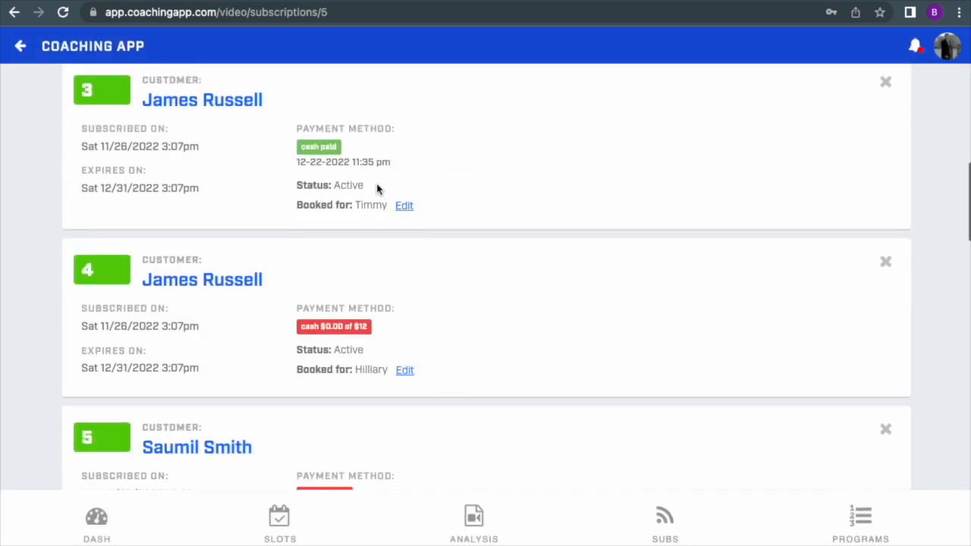
scroll(387, 205, "up", 3)
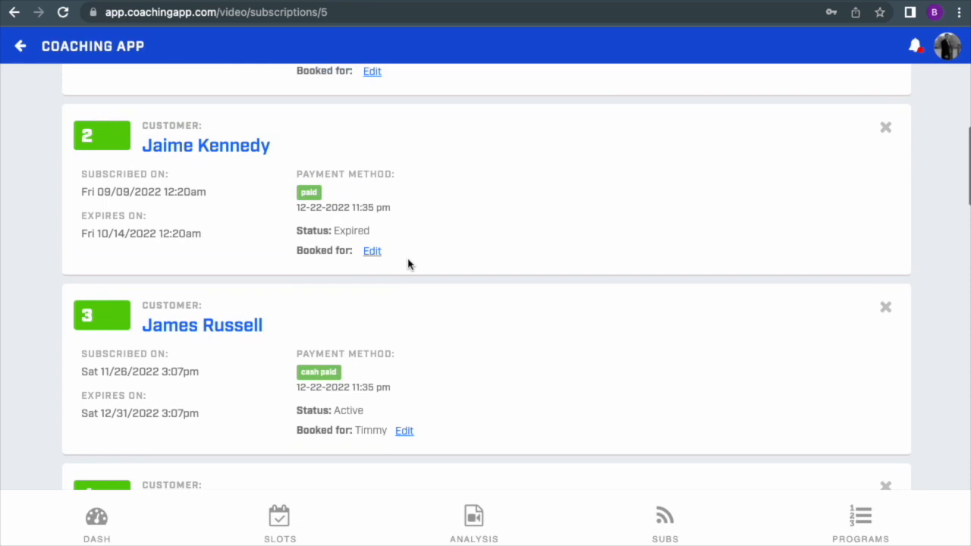
Step: Try another person as the one the third booking is booked for, select the original person again and save
scroll(404, 321, "down", 2)
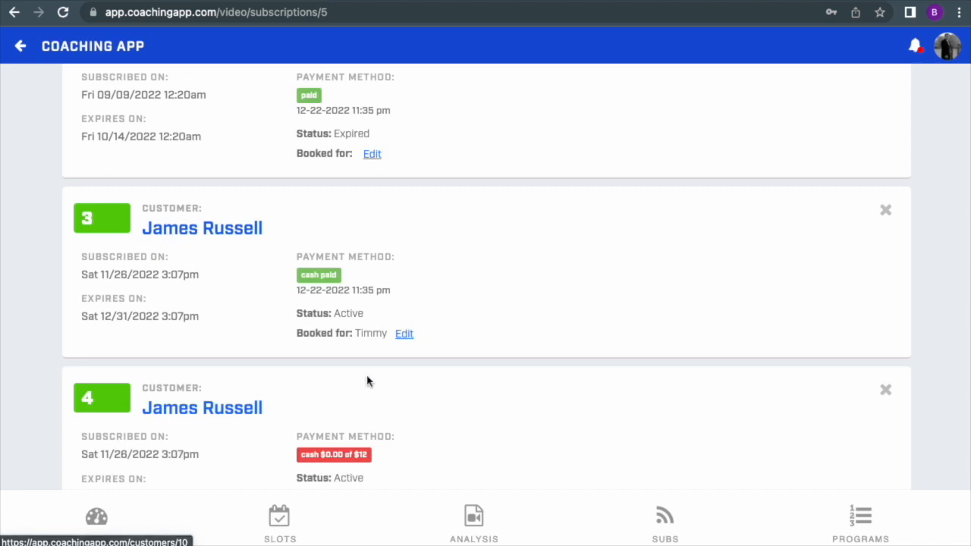
left_click_drag(310, 336, 422, 337)
left_click(429, 338)
left_click(406, 335)
left_click(410, 131)
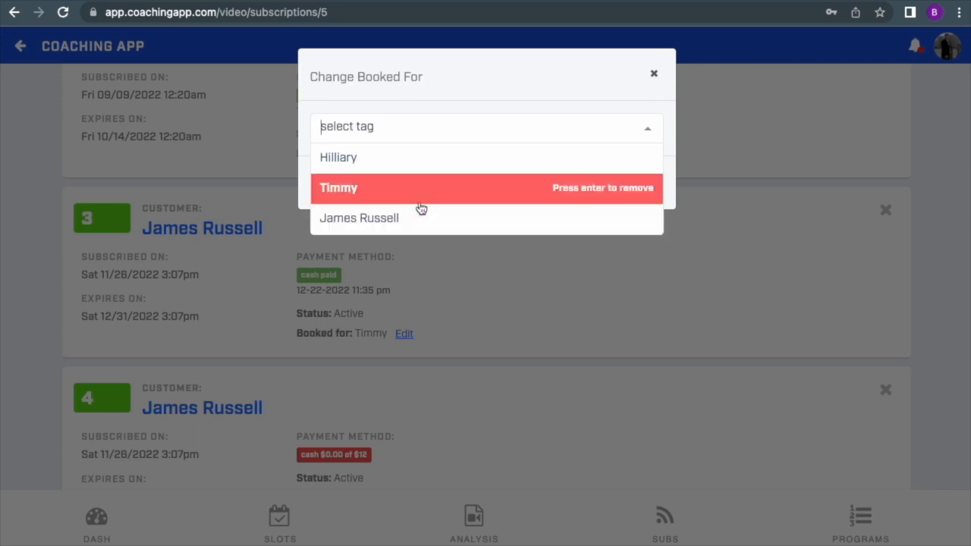
left_click(422, 218)
left_click(429, 146)
left_click(426, 188)
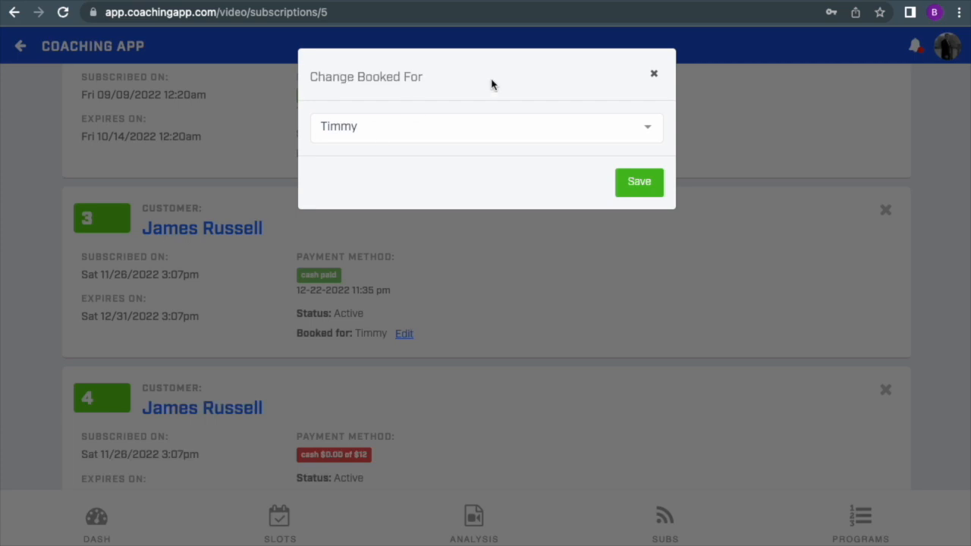
left_click(640, 182)
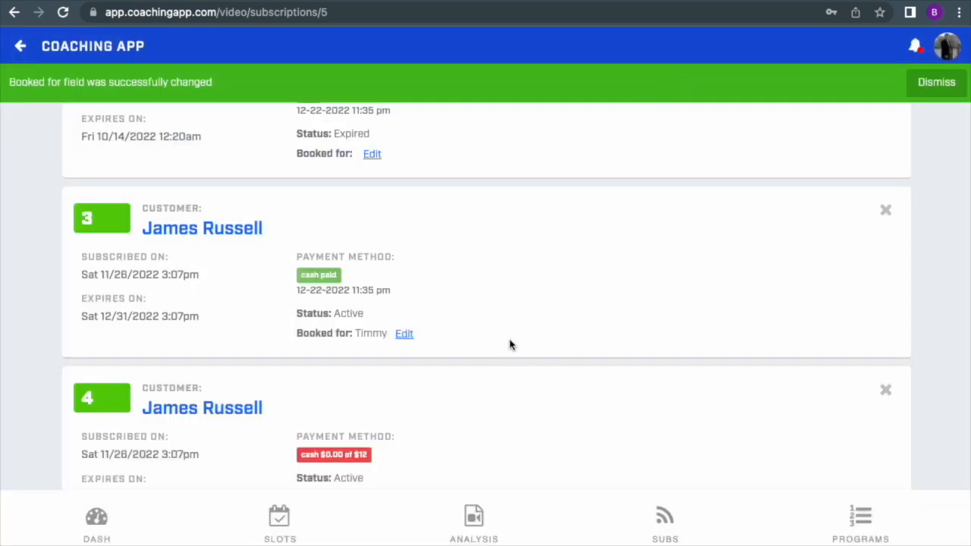
Step: Leave the subscription details, look through the past video subscriptions and return to those for sale
scroll(510, 345, "down", 2)
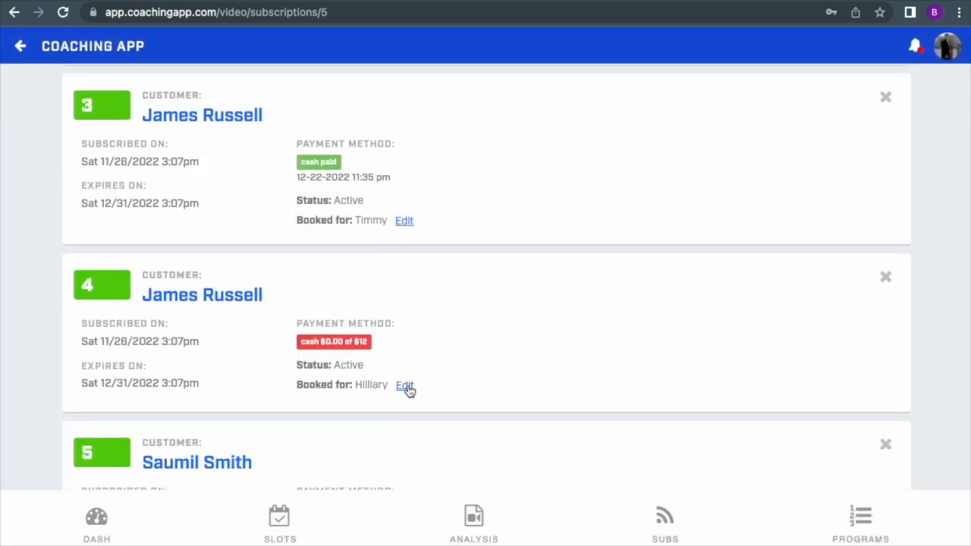
scroll(542, 369, "down", 1)
scroll(542, 369, "up", 4)
scroll(540, 368, "up", 8)
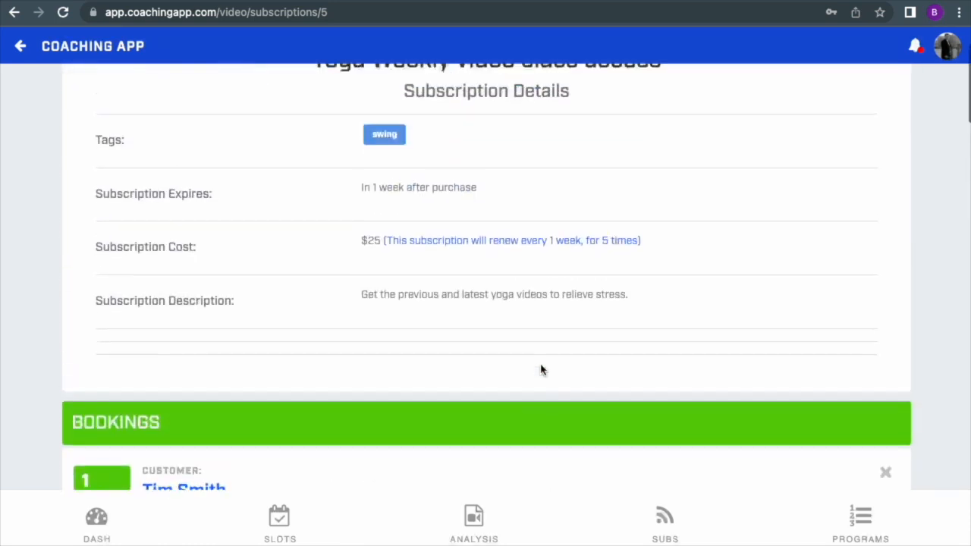
left_click(665, 518)
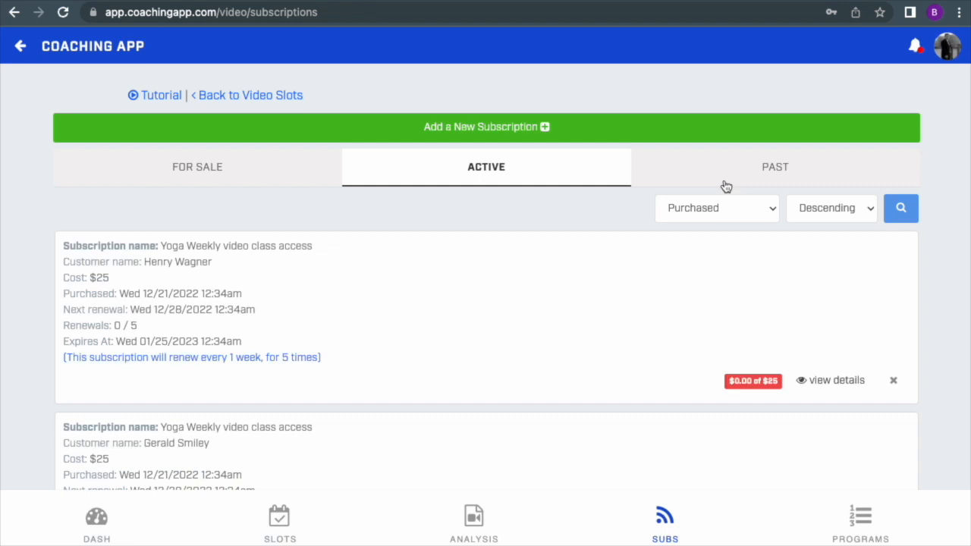
left_click(724, 179)
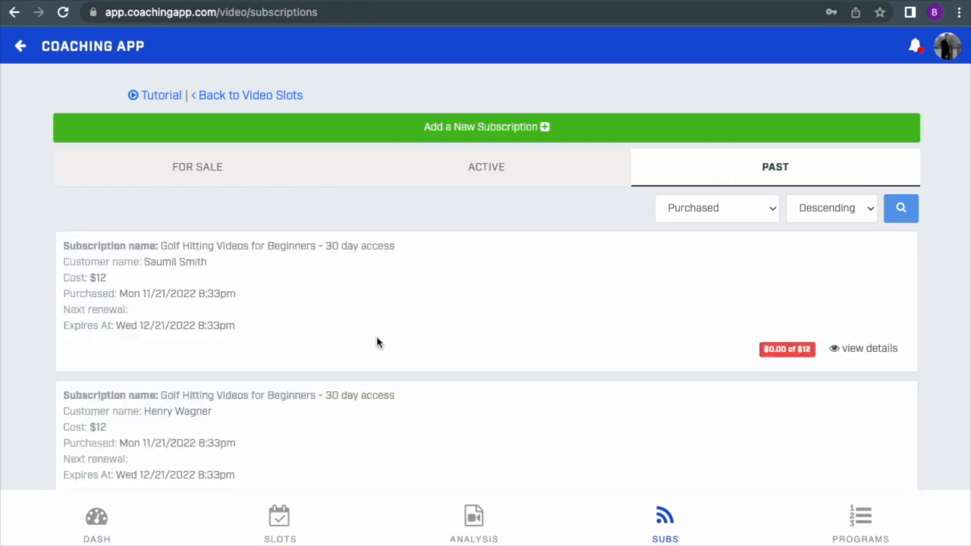
scroll(385, 339, "down", 1)
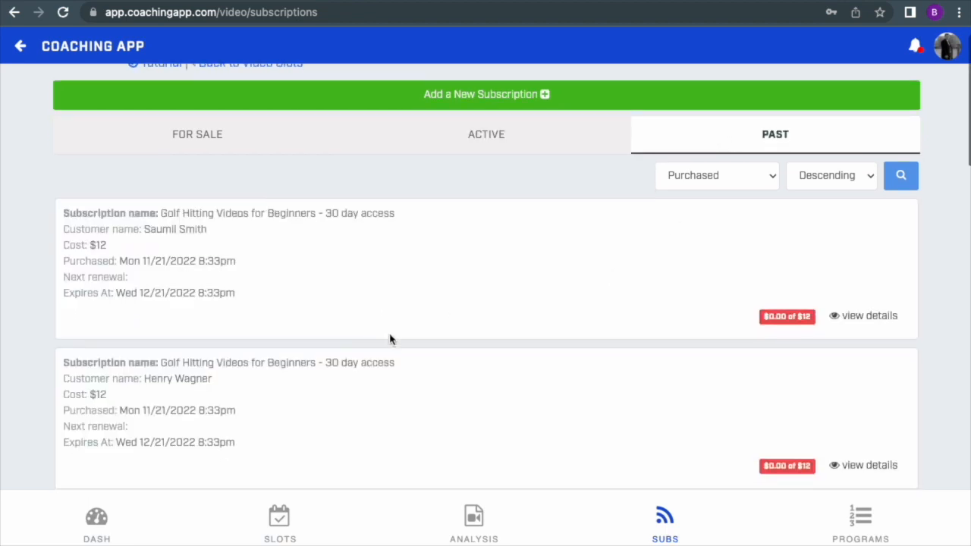
left_click(516, 146)
left_click(295, 145)
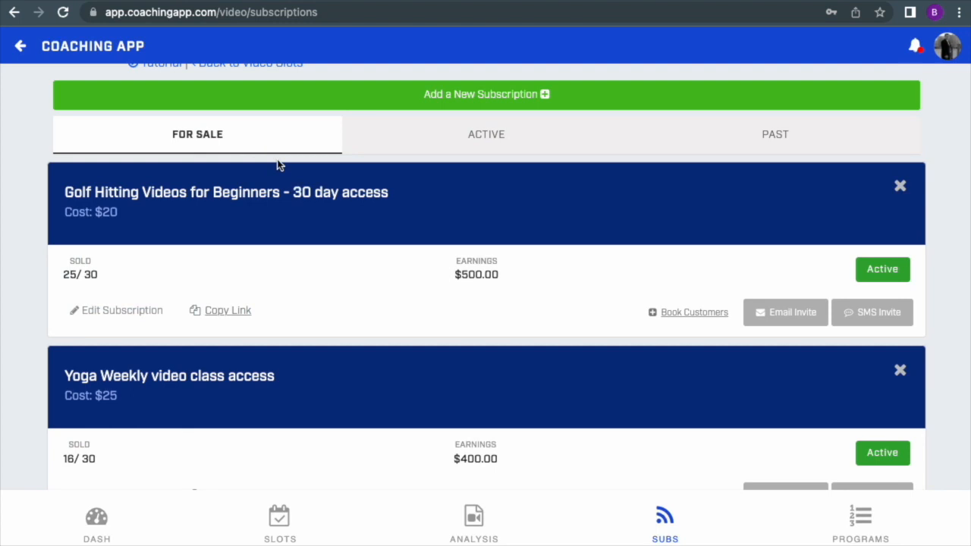
Step: Open a blank new subscription form, look over its options and return to the subscription list
scroll(277, 165, "up", 1)
left_click(480, 128)
scroll(506, 329, "down", 5)
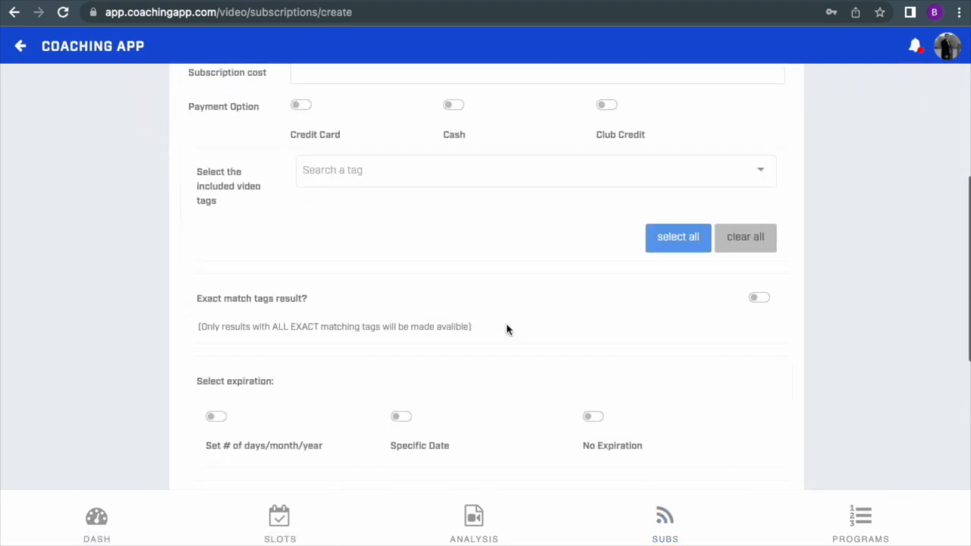
scroll(506, 329, "up", 5)
left_click(665, 520)
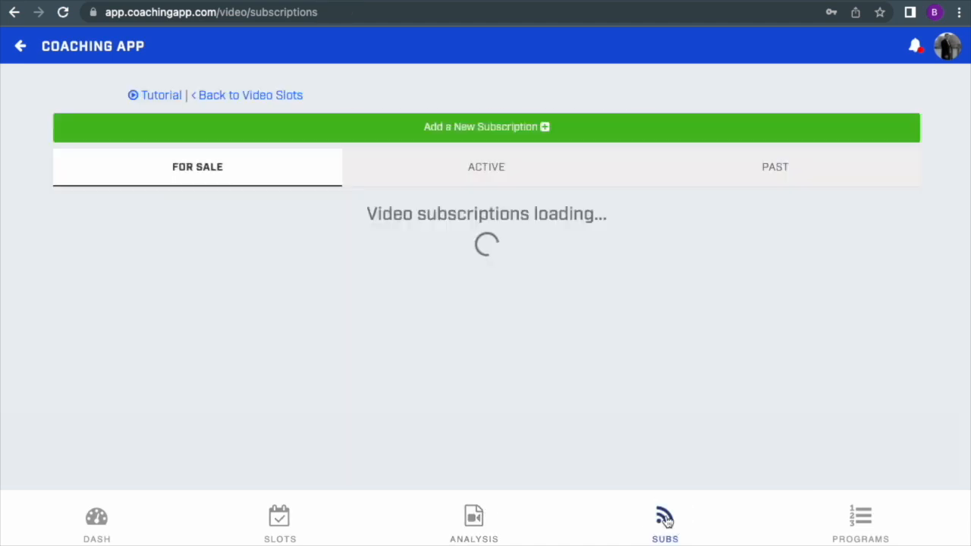
Step: Open the Golf Hitting Videos for Beginners - 30 day access subscription for editing and review its settings
scroll(251, 332, "down", 3)
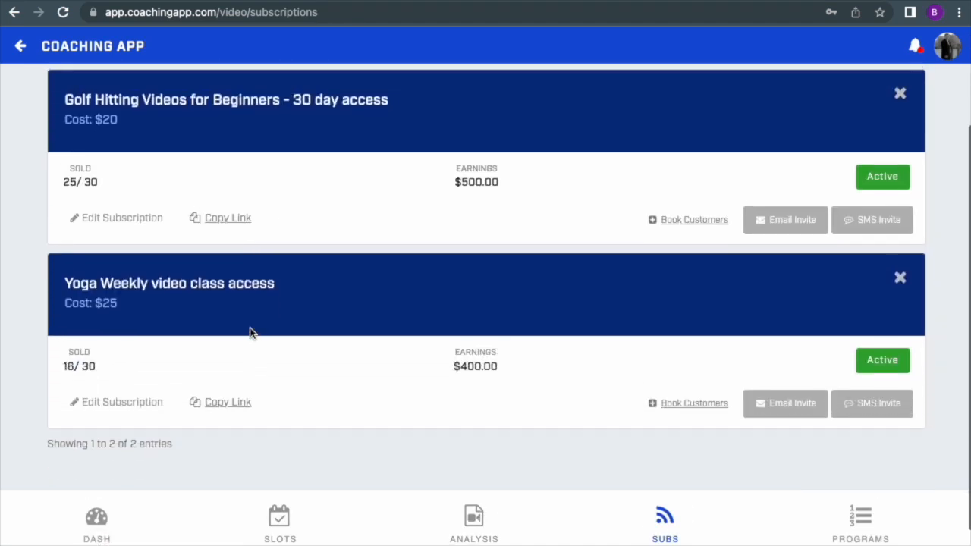
left_click(120, 219)
scroll(468, 327, "down", 2)
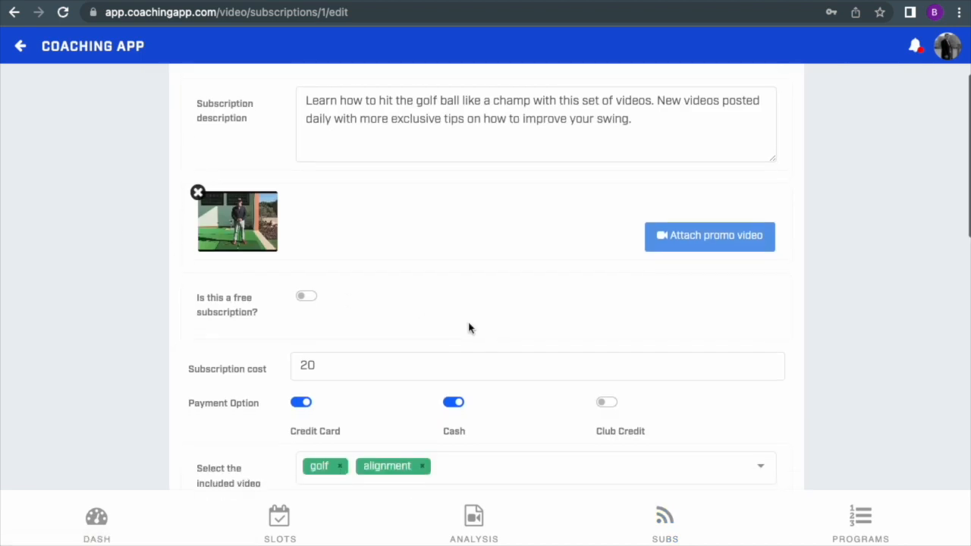
scroll(468, 328, "up", 3)
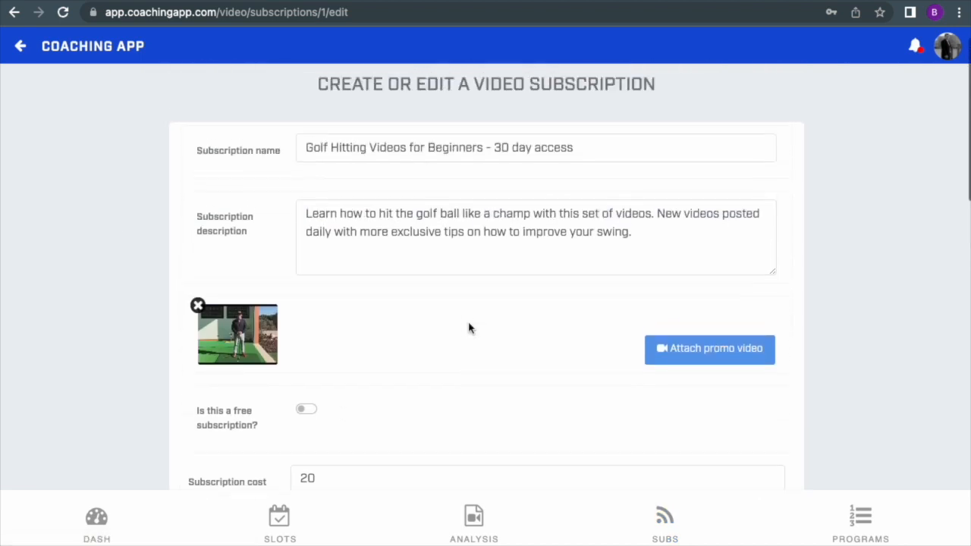
Step: Set the number of golf subscriptions available for sale to 40, save, and check the sold figure in the list
scroll(468, 328, "down", 4)
scroll(468, 328, "down", 5)
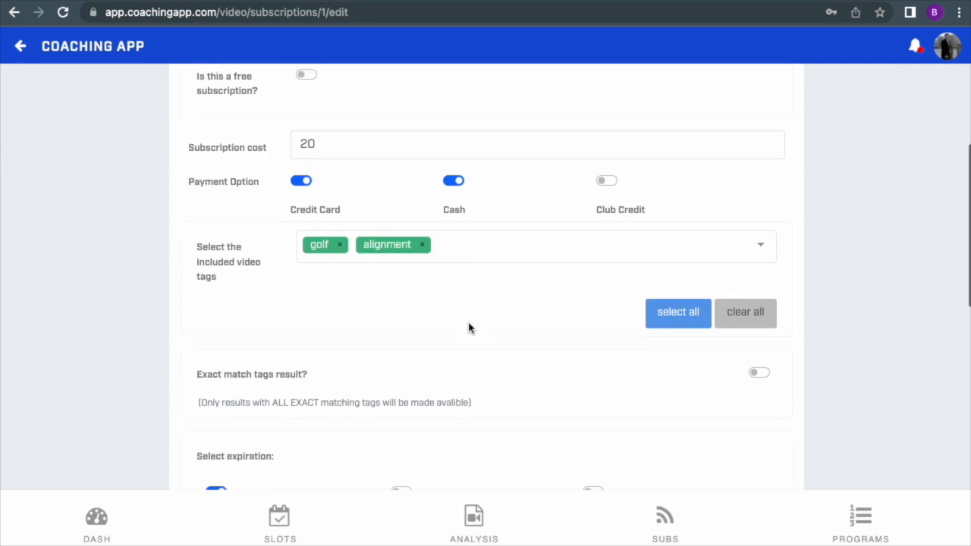
double_click(405, 365)
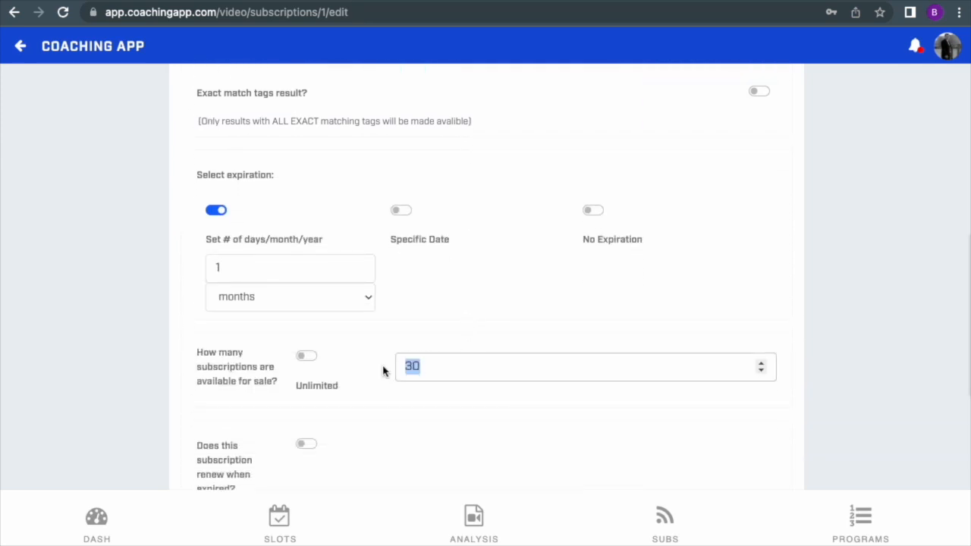
left_click(505, 344)
scroll(607, 453, "down", 6)
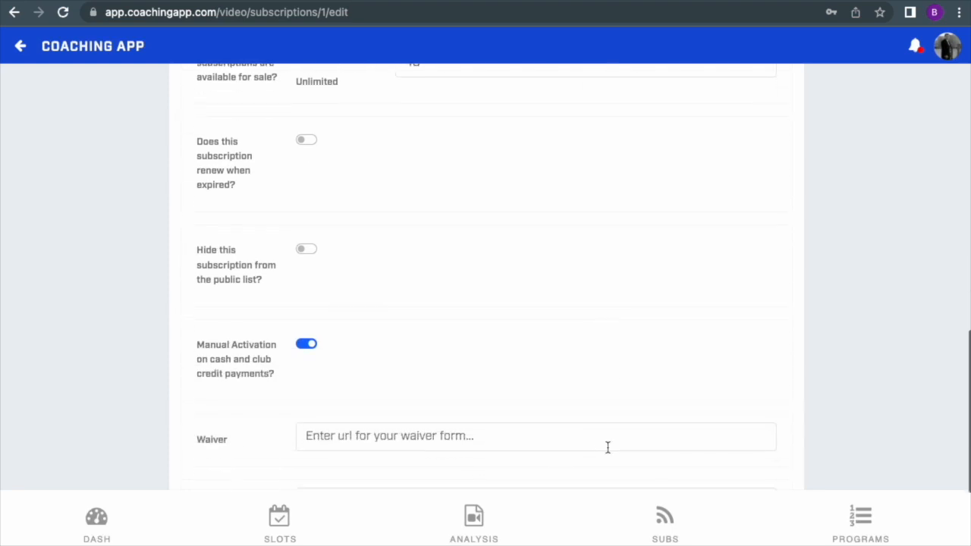
left_click(487, 381)
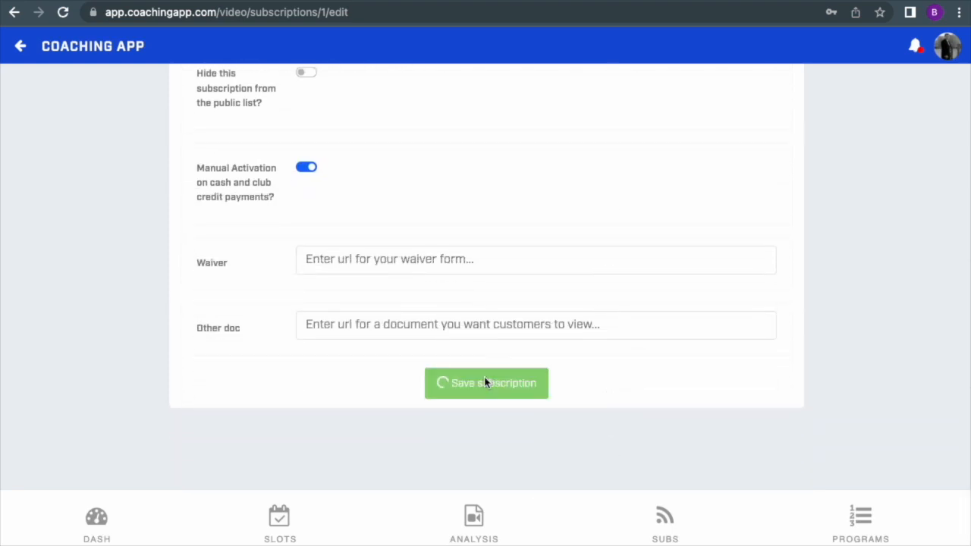
scroll(410, 399, "down", 2)
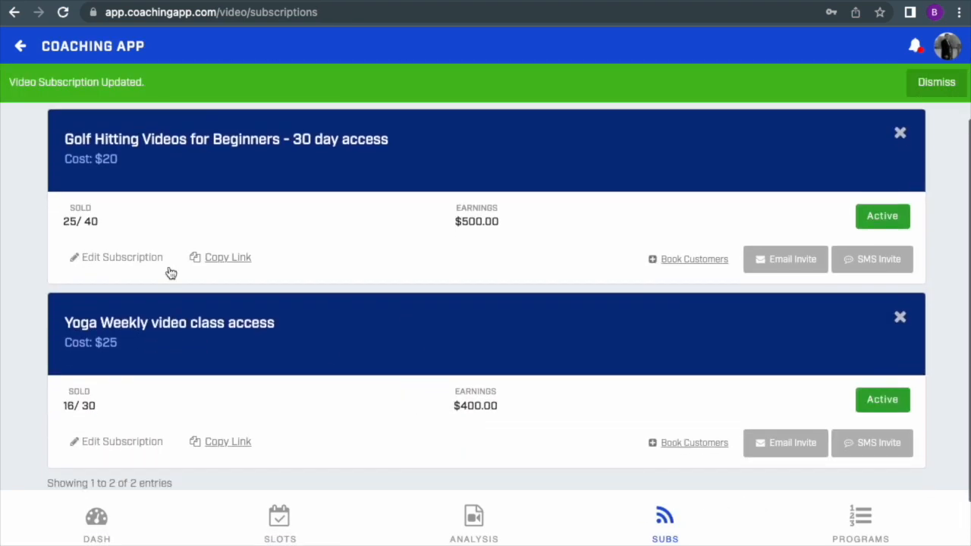
left_click(86, 222)
left_click_drag(86, 222, 95, 222)
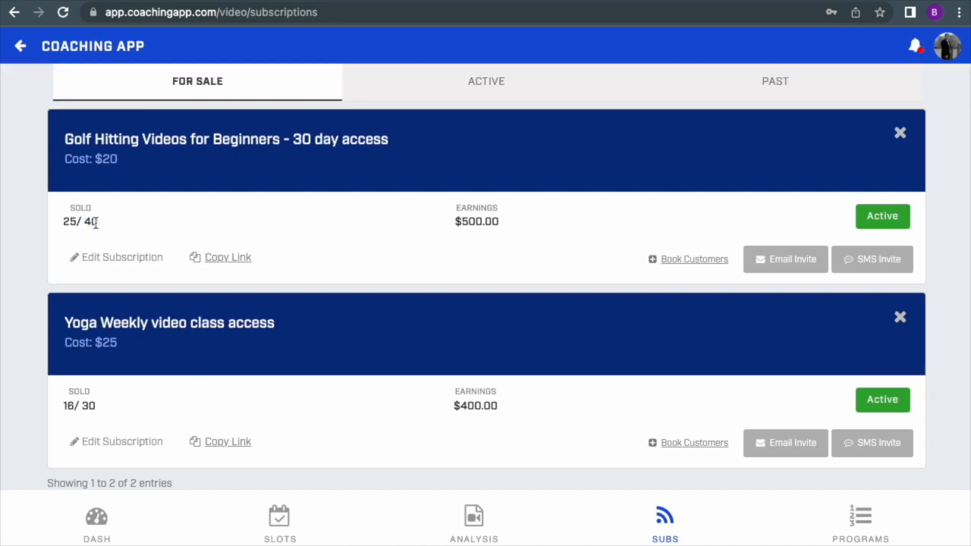
Step: Send an SMS invite for the Golf Hitting Videos for Beginners subscription from the customer selection list
scroll(376, 228, "up", 2)
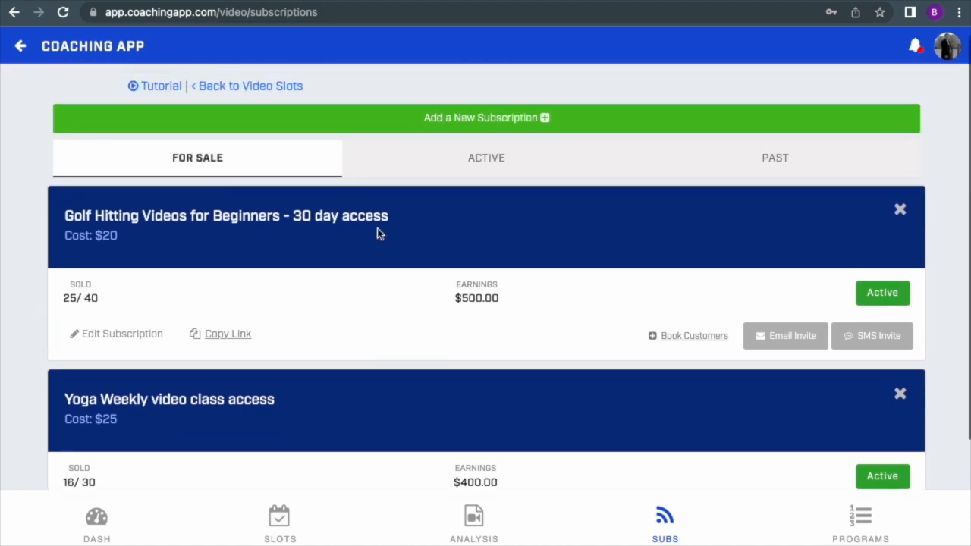
scroll(376, 233, "down", 1)
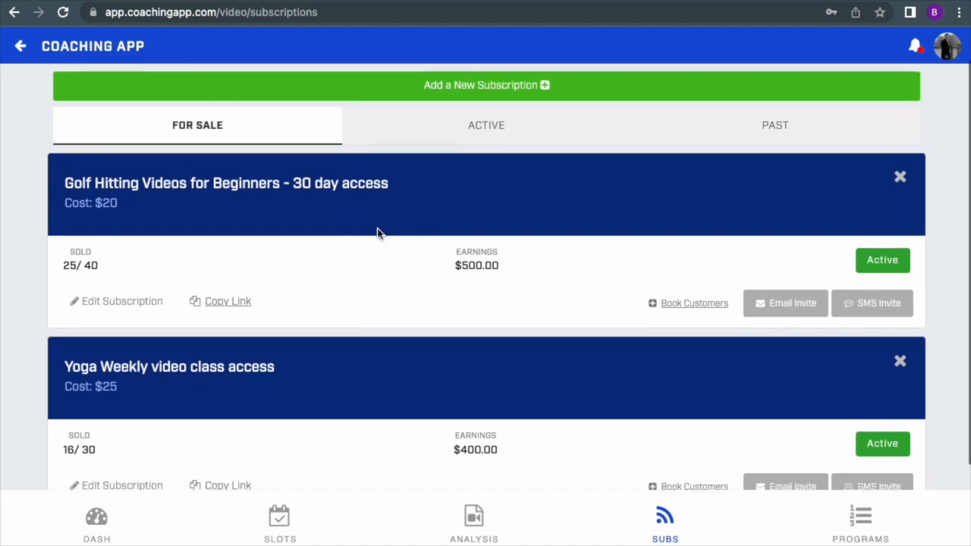
left_click(875, 298)
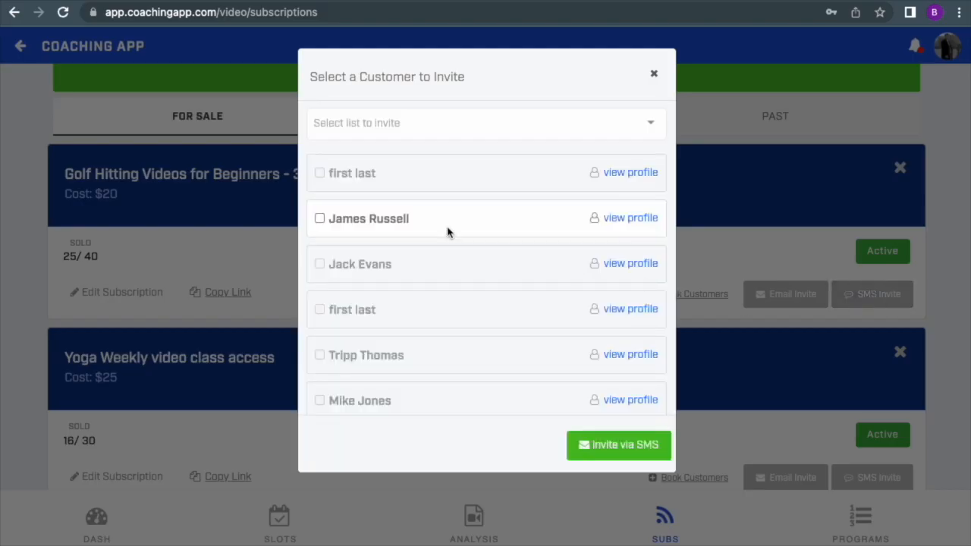
left_click(620, 446)
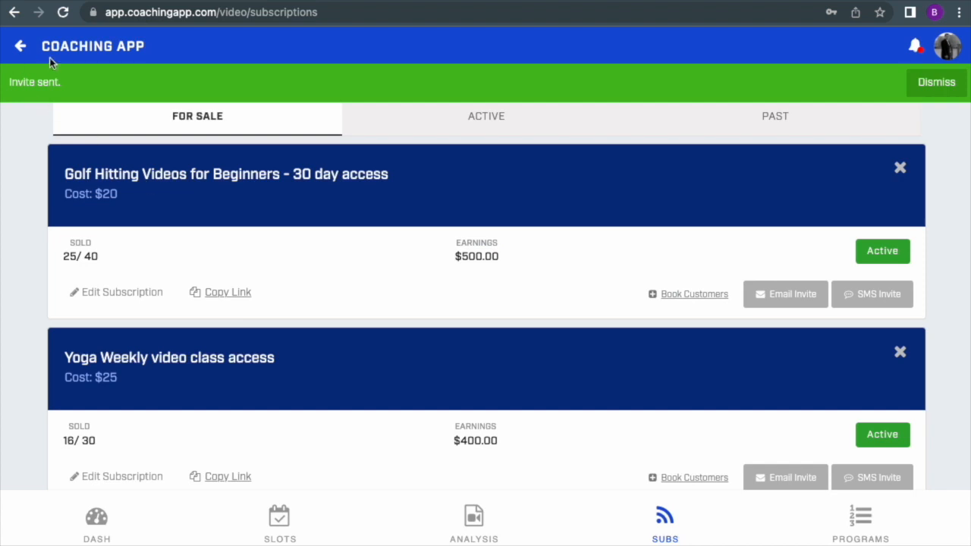
Step: Send an email invite for the golf subscription to two individual customers near the end of the list instead of a saved list
left_click(787, 299)
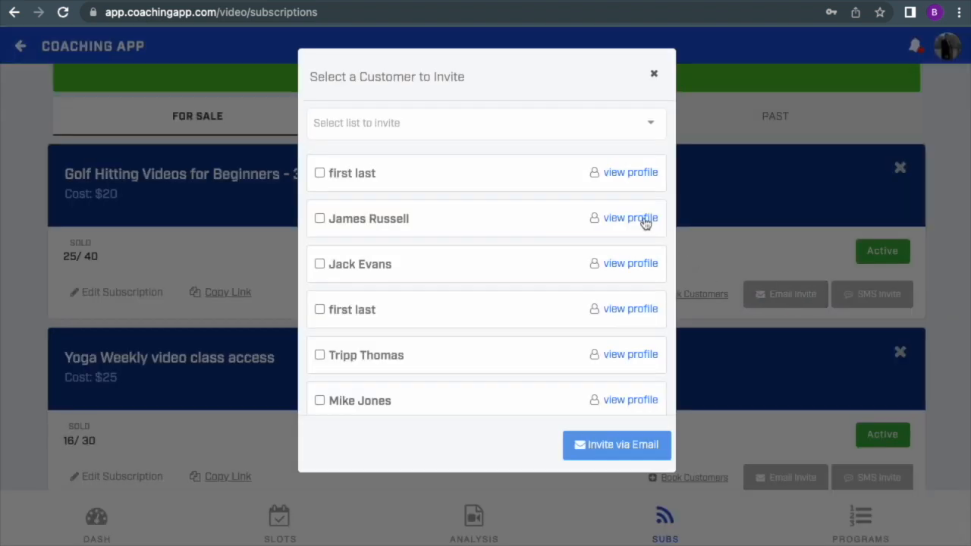
left_click(404, 126)
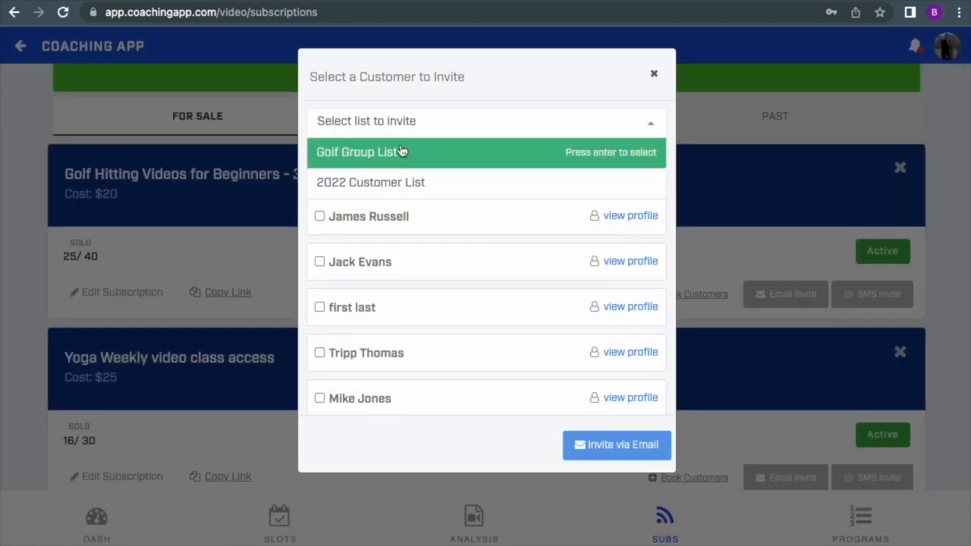
left_click(592, 106)
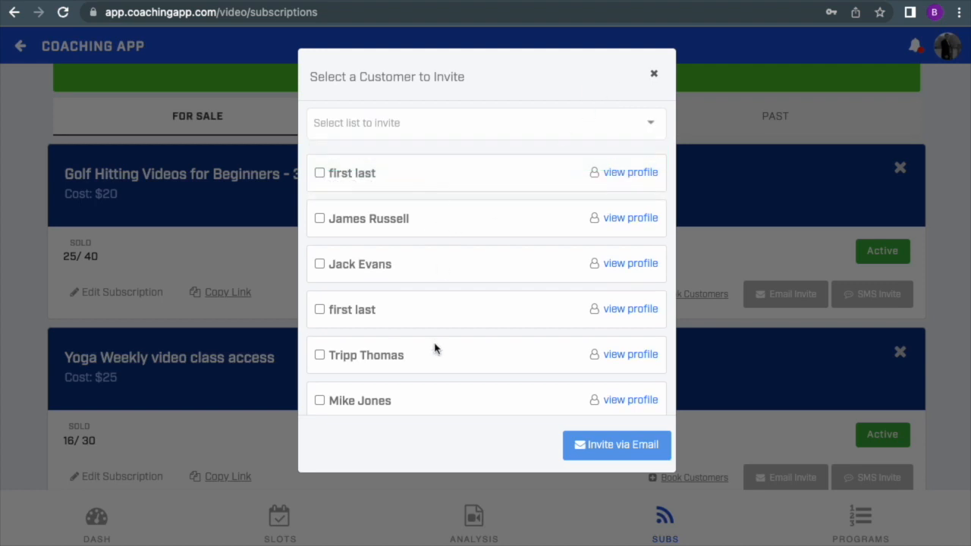
scroll(433, 347, "down", 5)
left_click(387, 387)
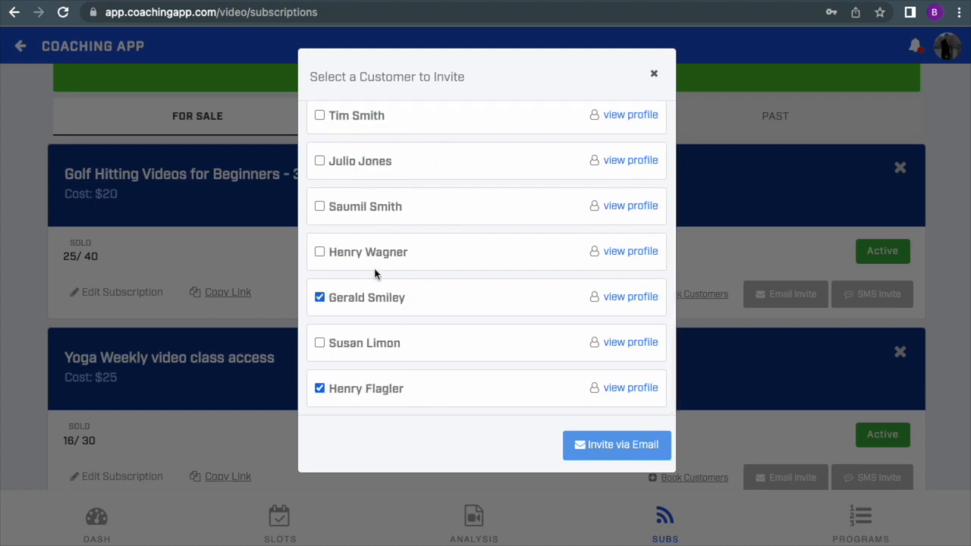
left_click(618, 453)
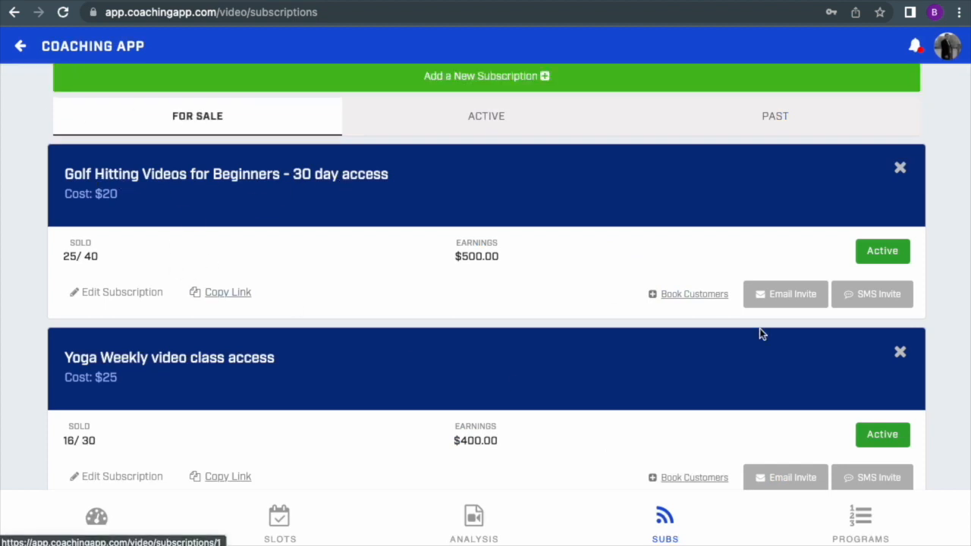
Step: Book a customer into the Golf Hitting Videos for Beginners subscription with quantity 1 as a cash booking
left_click(697, 297)
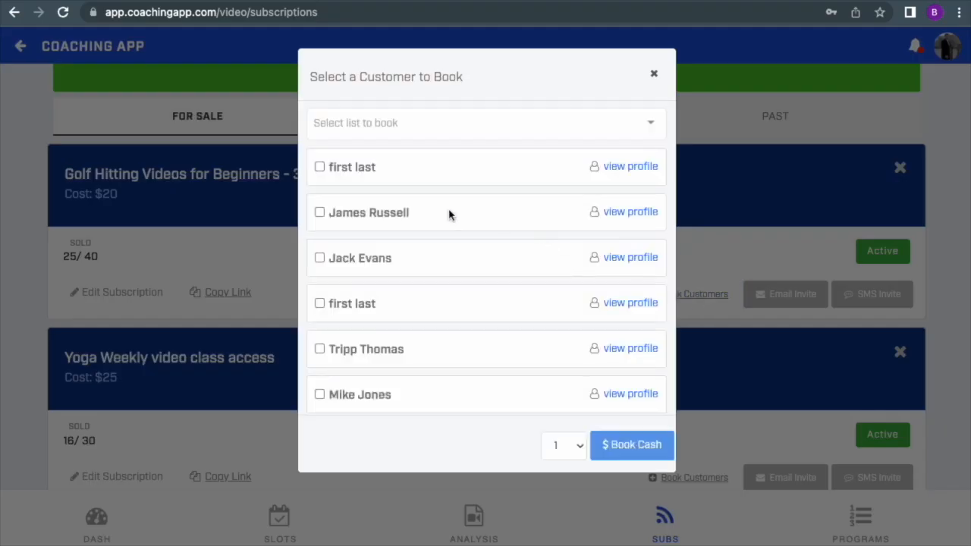
scroll(406, 238, "down", 5)
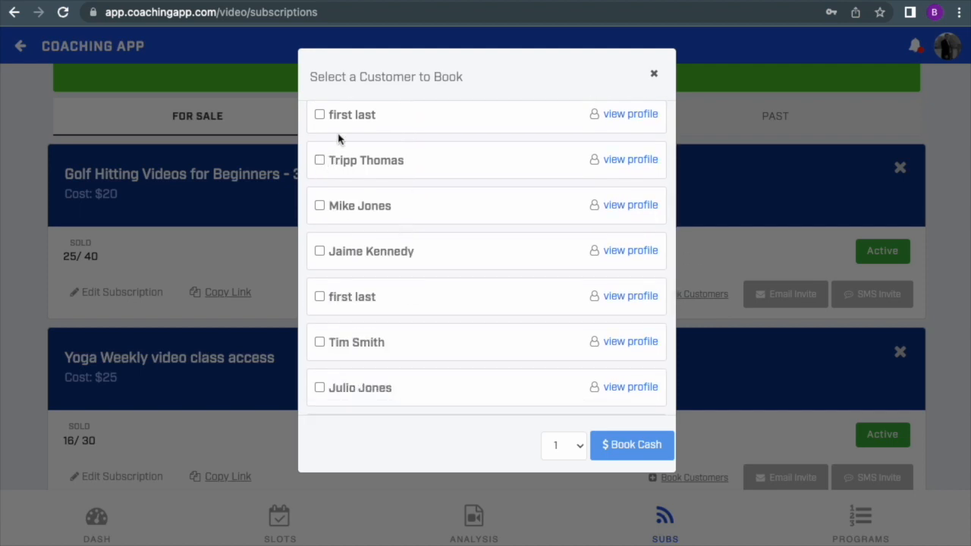
left_click_drag(370, 86, 468, 87)
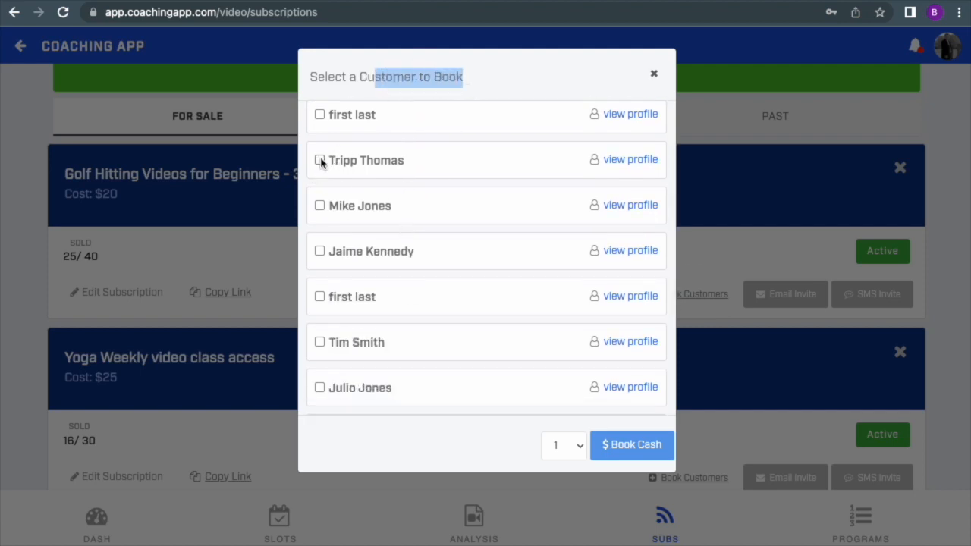
left_click(646, 453)
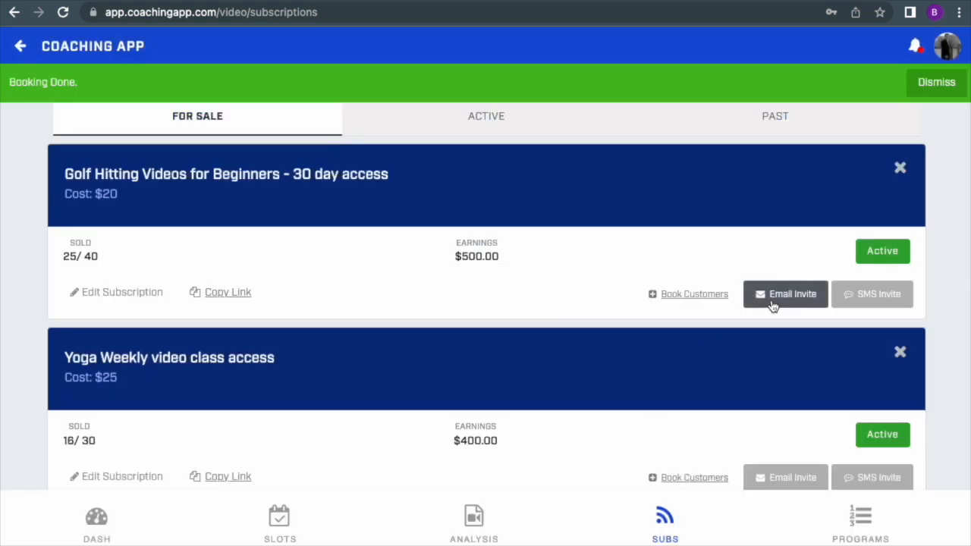
Step: Go to the dashboard and examine today's subscriptions sold and subscription revenue
left_click(96, 522)
scroll(715, 172, "up", 1)
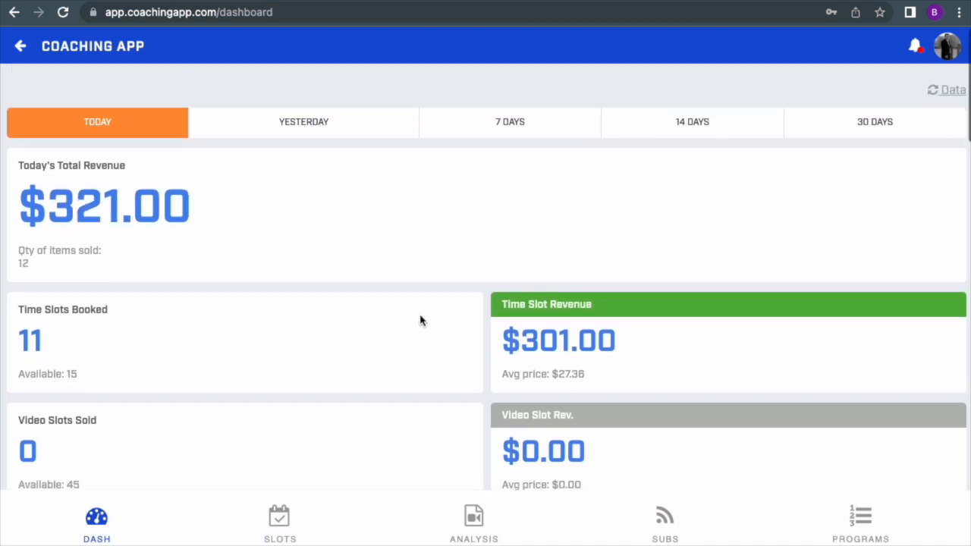
scroll(420, 319, "down", 4)
scroll(421, 320, "down", 1)
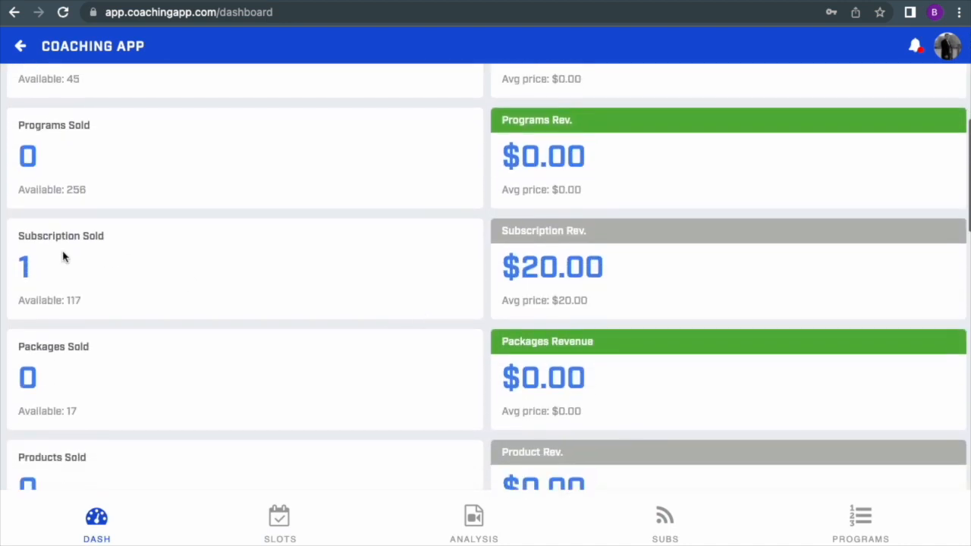
left_click_drag(20, 237, 109, 248)
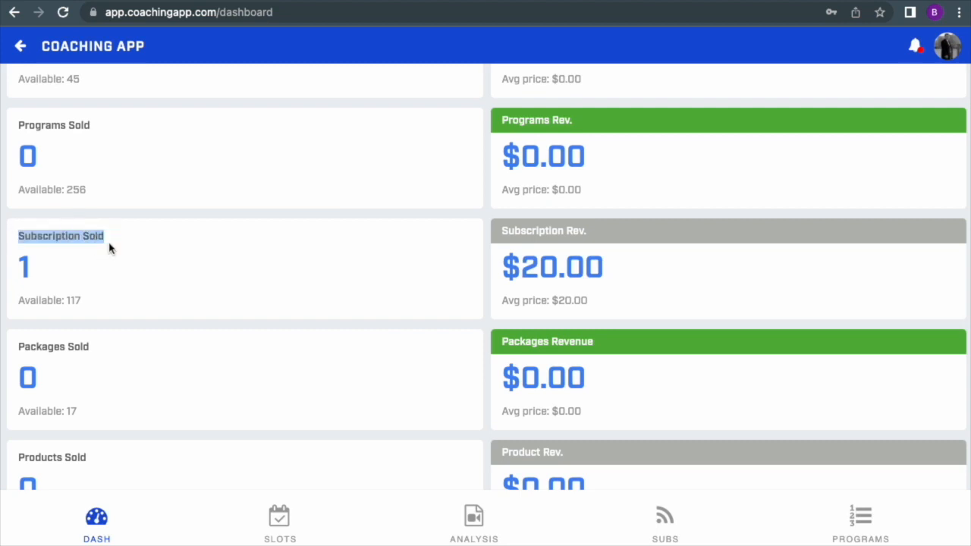
double_click(23, 267)
left_click_drag(521, 265, 539, 267)
Step: Return to the video subscriptions for sale and review the sold counts and earnings of both subscriptions
left_click(664, 517)
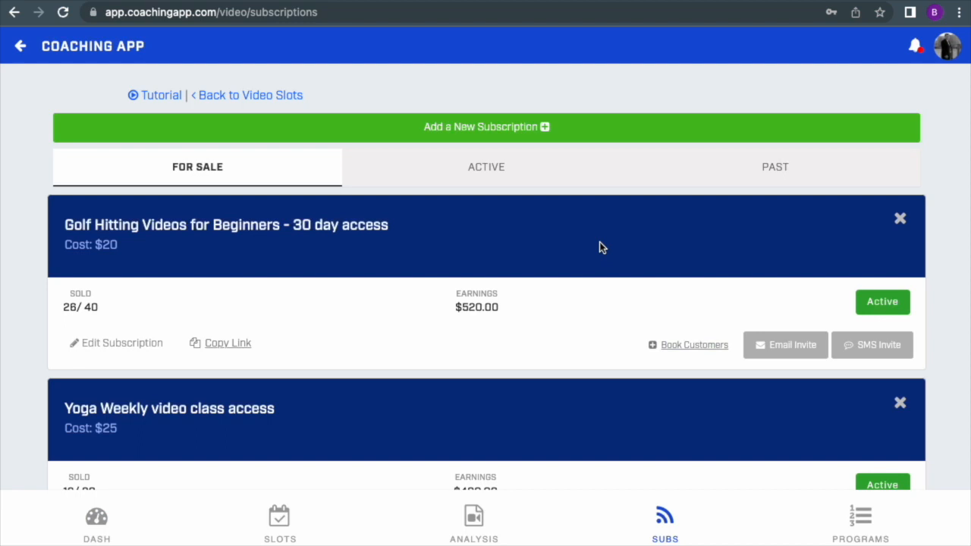
scroll(599, 241, "down", 2)
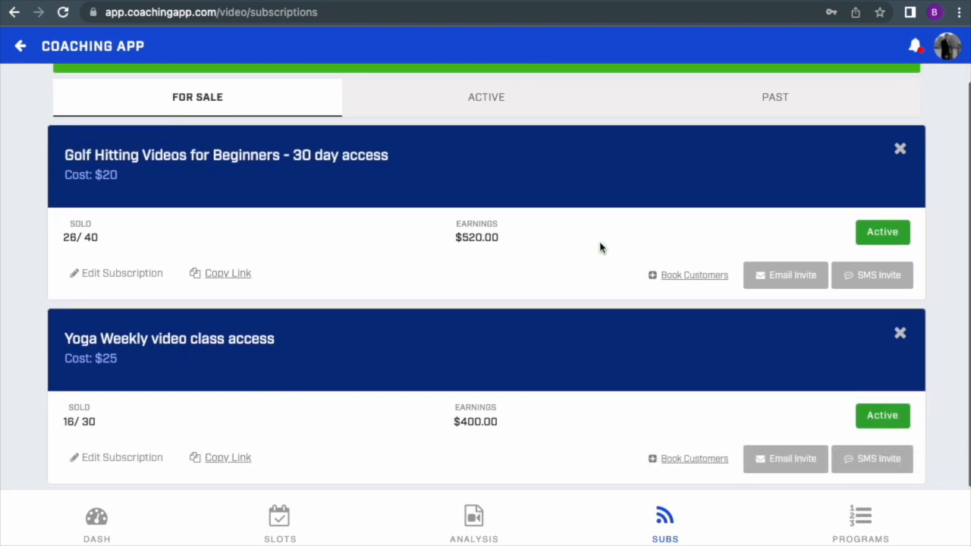
scroll(599, 248, "down", 1)
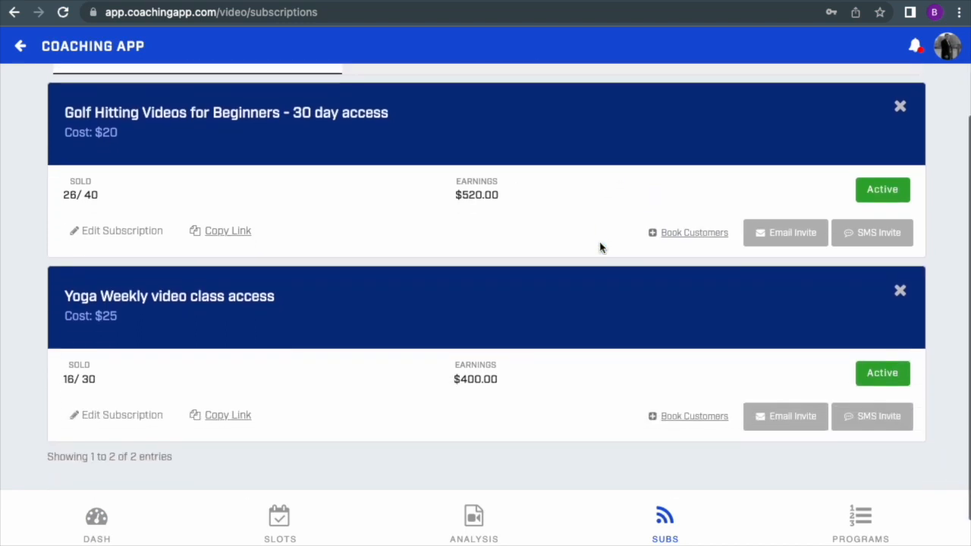